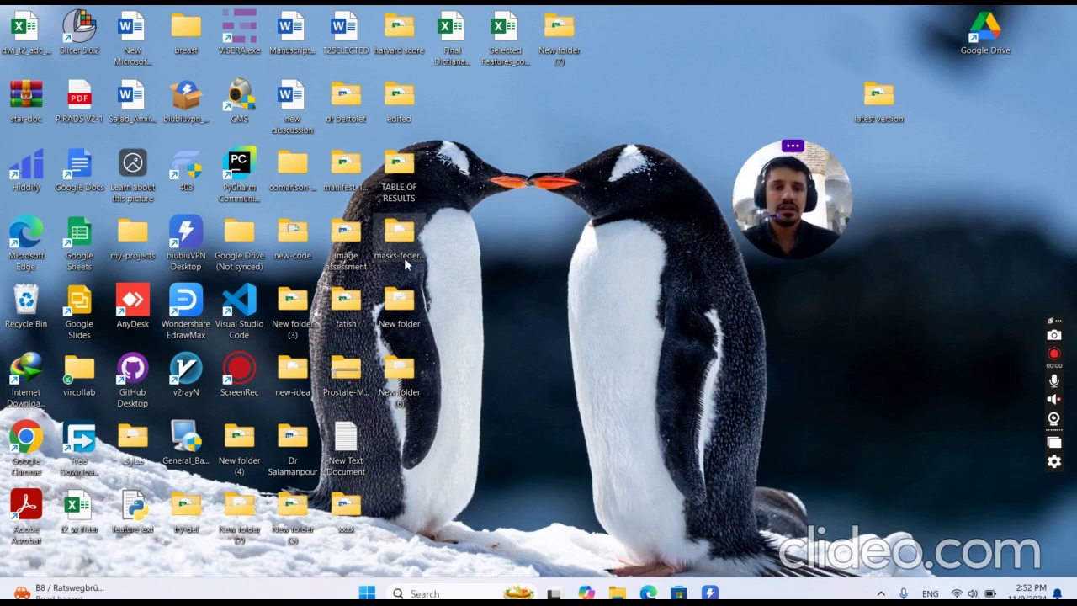
Launch Chrome under the personal profile and search Google for 'tcia'.
{"action": "double_click", "coordinate": [17, 443]}
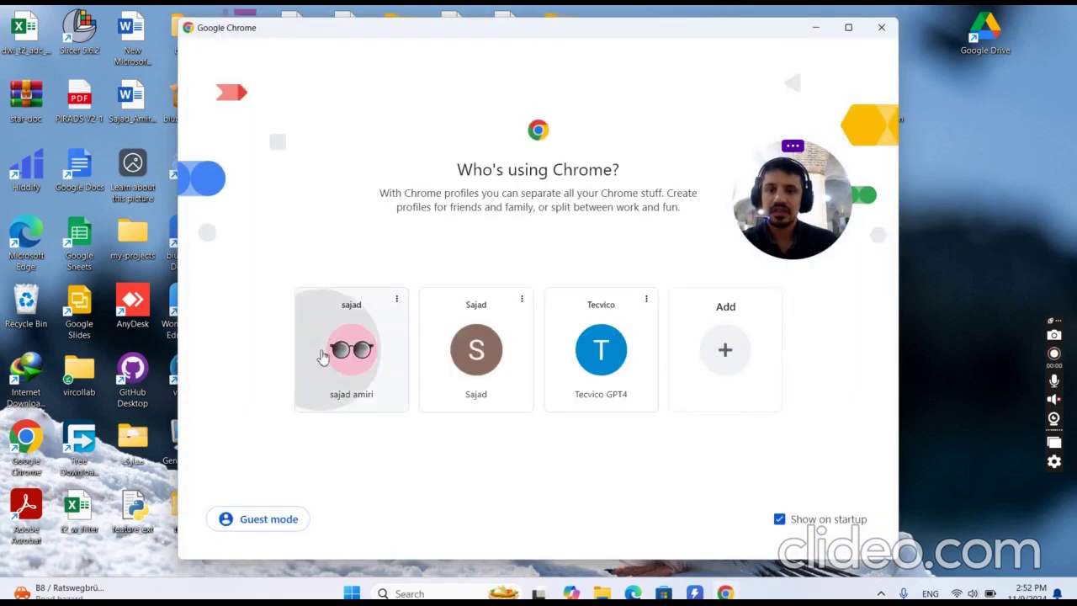
{"action": "left_click", "coordinate": [341, 349]}
{"action": "left_click", "coordinate": [409, 294]}
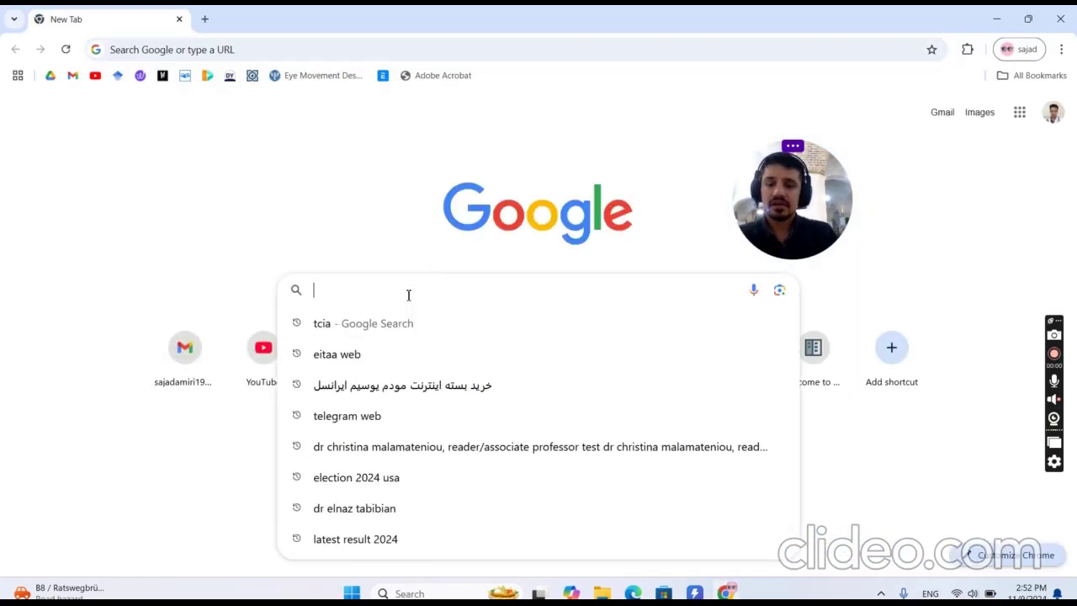
{"action": "type", "text": "tci"}
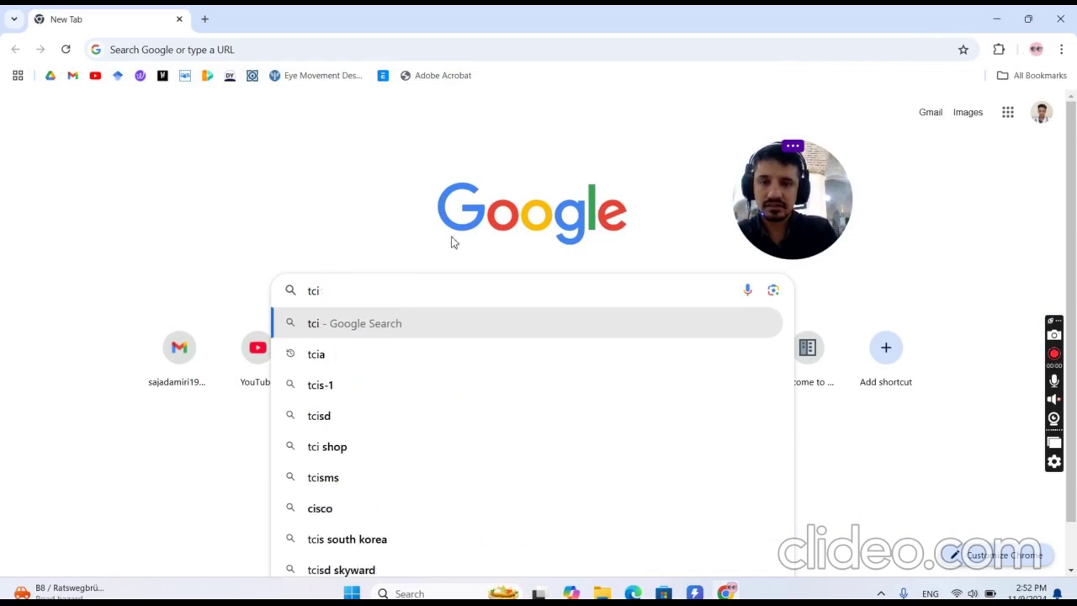
{"action": "type", "text": "a"}
{"action": "key", "text": "Return"}
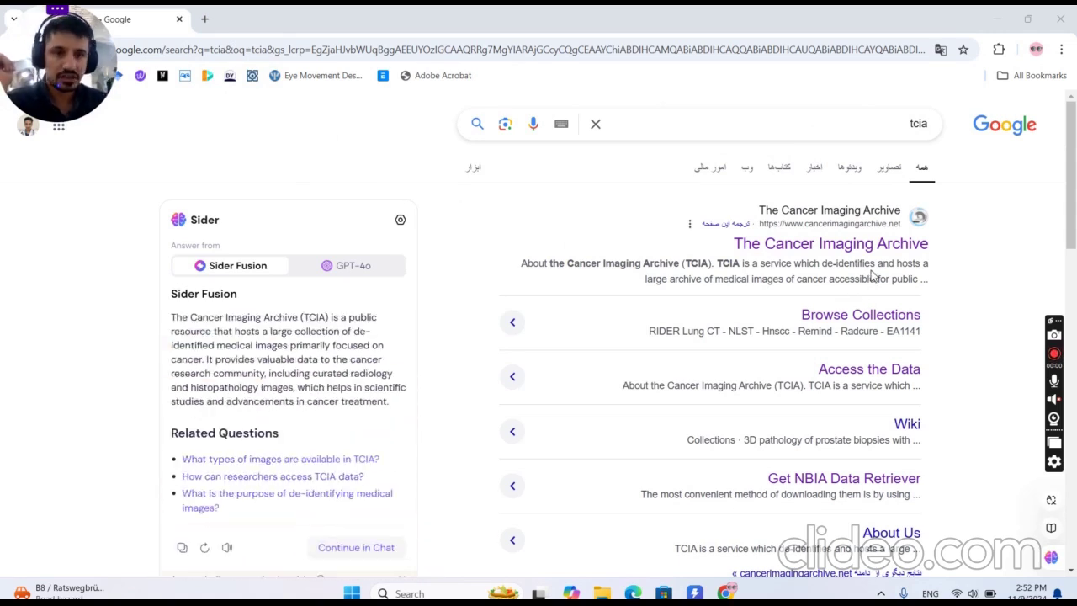
Open The Cancer Imaging Archive homepage from the Google results.
{"action": "left_click", "coordinate": [858, 245]}
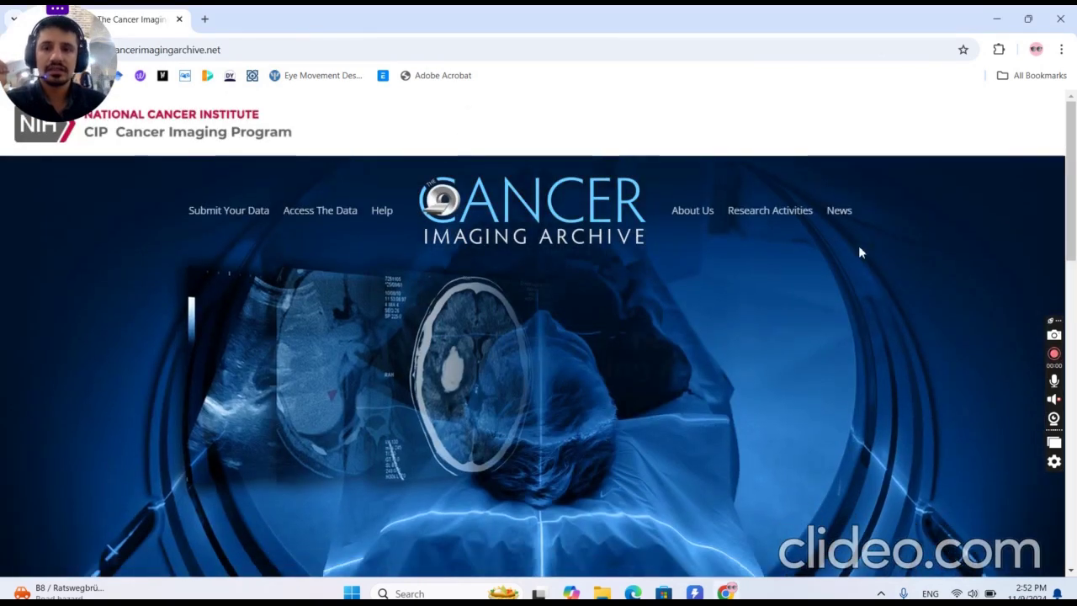
{"action": "scroll", "coordinate": [277, 286], "scroll_direction": "down", "scroll_amount": 4}
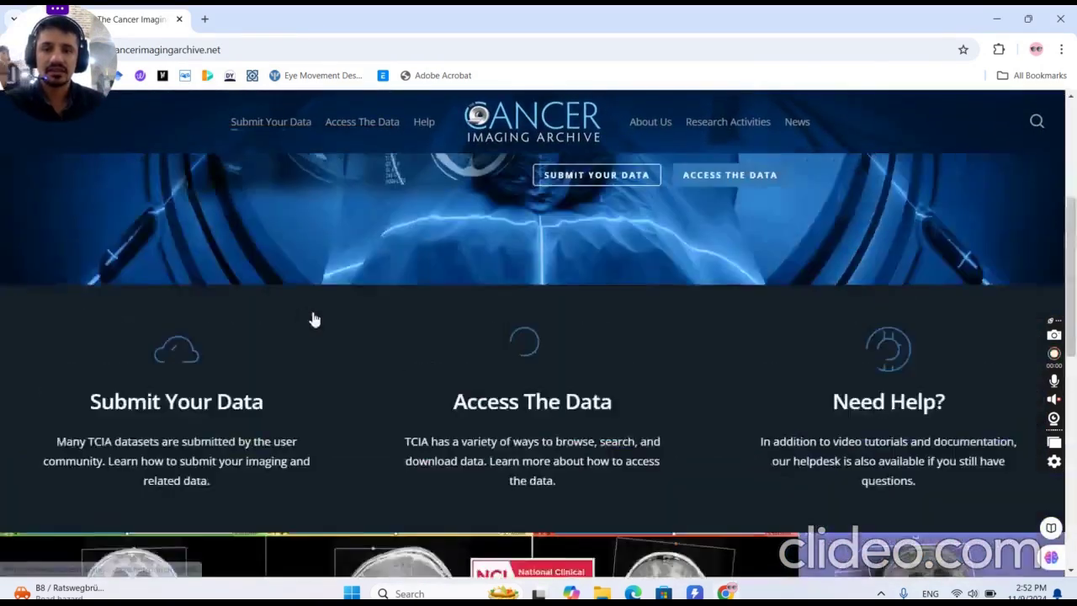
{"action": "scroll", "coordinate": [312, 318], "scroll_direction": "up", "scroll_amount": 4}
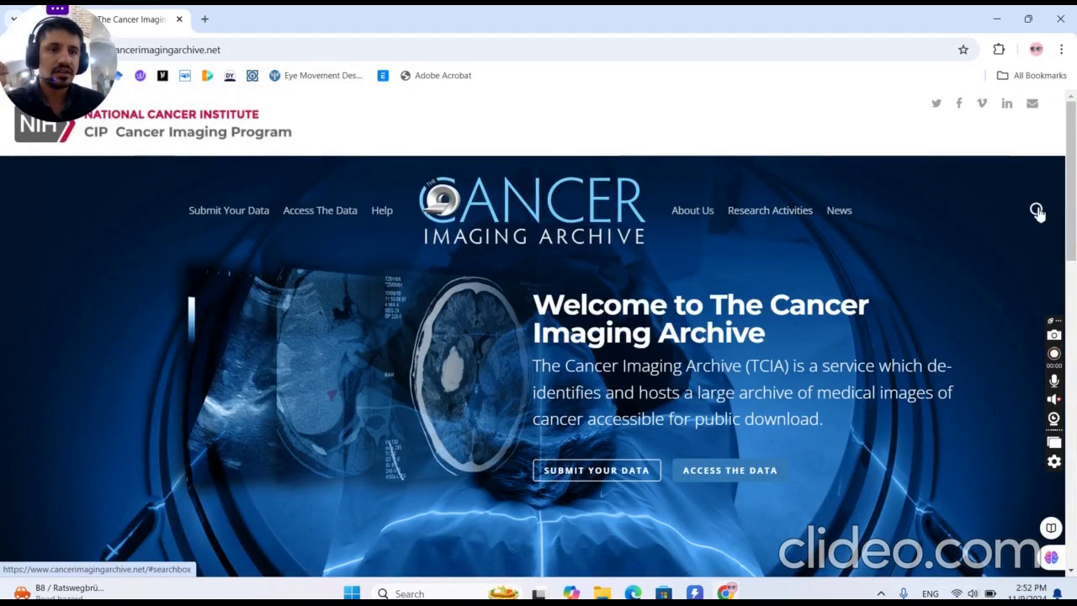
Search the TCIA site for 'prosate', correcting a typo in the query.
{"action": "left_click", "coordinate": [1037, 210]}
{"action": "type", "text": "p"}
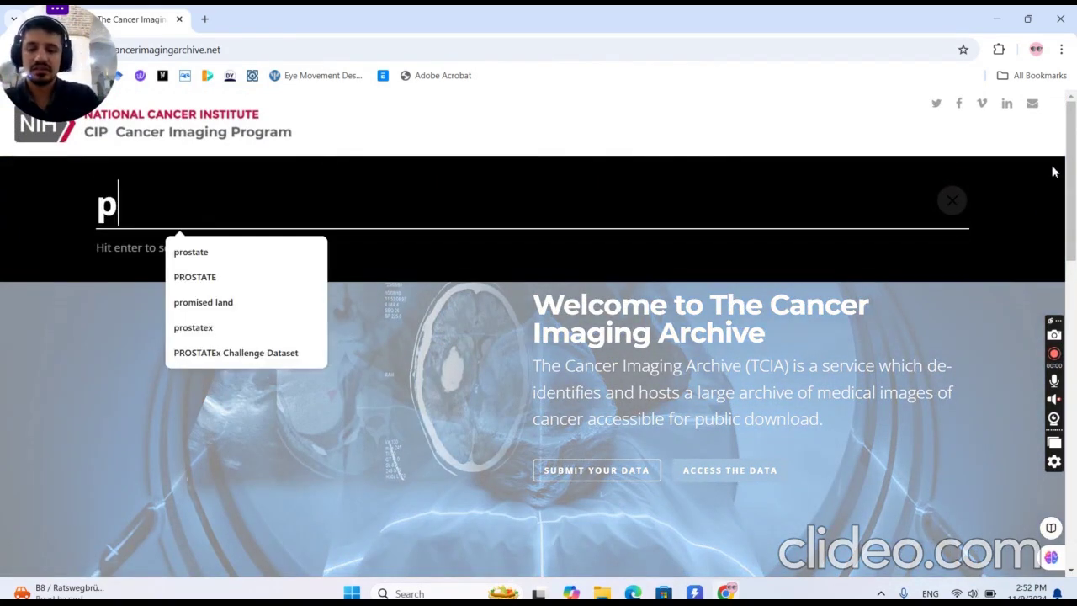
{"action": "type", "text": "rosatre"}
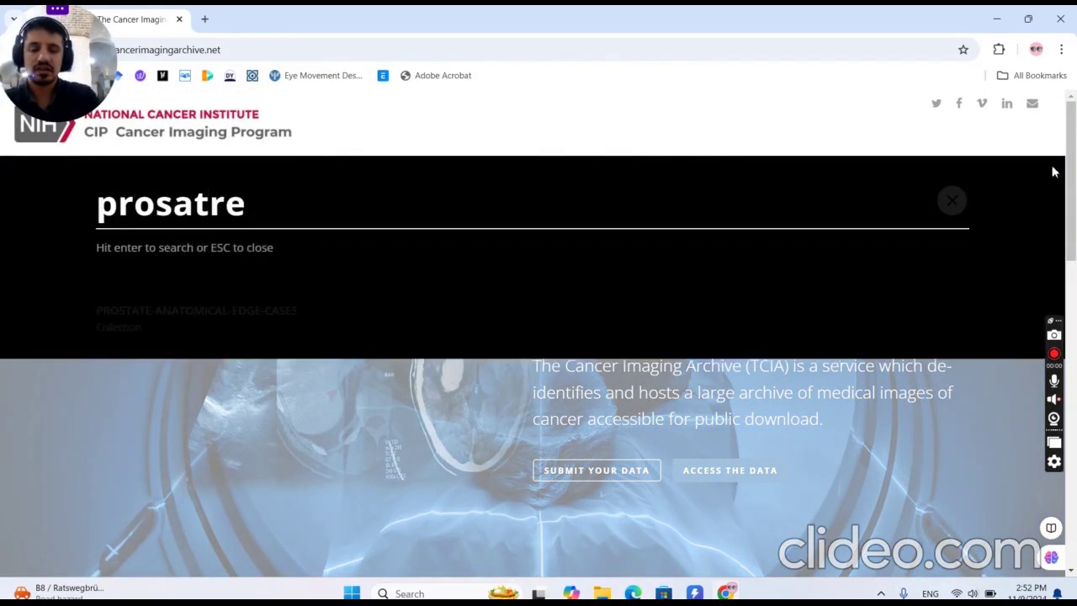
{"action": "key", "text": "BackSpace"}
{"action": "key", "text": "BackSpace"}
{"action": "type", "text": "e"}
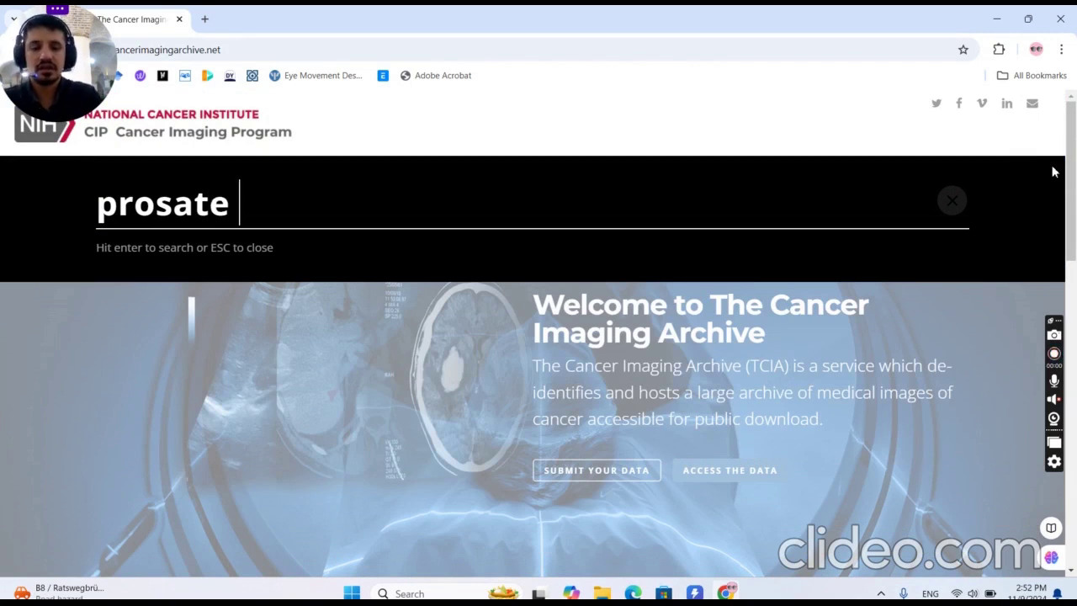
{"action": "key", "text": "Return"}
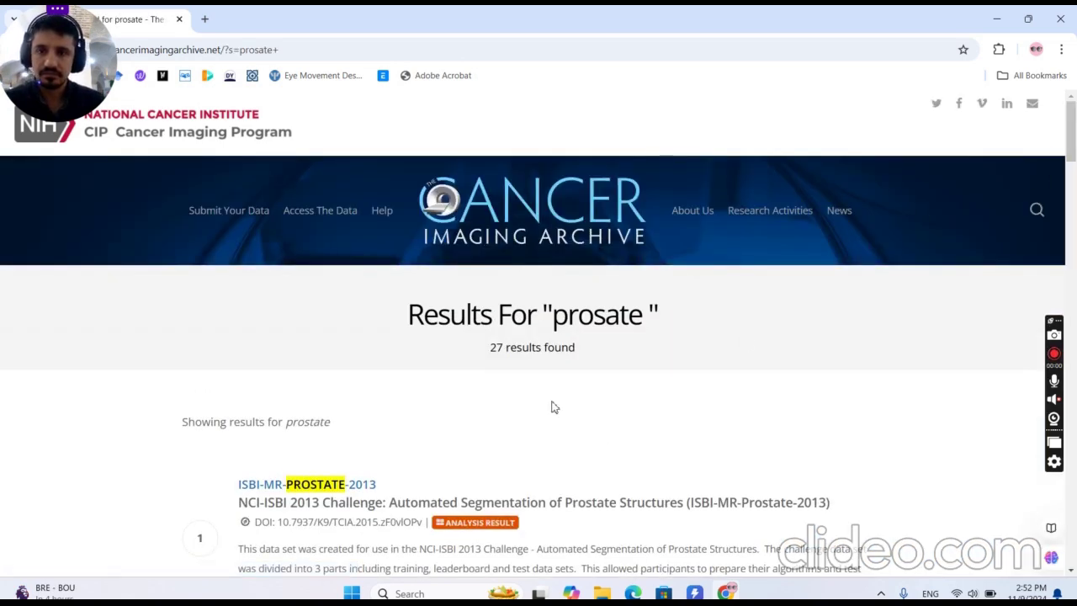
Scroll the 27 results to bring PROSTATE-MRI-US-BIOPSY into view.
{"action": "scroll", "coordinate": [627, 471], "scroll_direction": "down", "scroll_amount": 3}
{"action": "scroll", "coordinate": [427, 409], "scroll_direction": "down", "scroll_amount": 3}
{"action": "scroll", "coordinate": [389, 403], "scroll_direction": "down", "scroll_amount": 3}
{"action": "scroll", "coordinate": [392, 404], "scroll_direction": "down", "scroll_amount": 3}
{"action": "scroll", "coordinate": [390, 404], "scroll_direction": "up", "scroll_amount": 1}
{"action": "scroll", "coordinate": [389, 403], "scroll_direction": "up", "scroll_amount": 2}
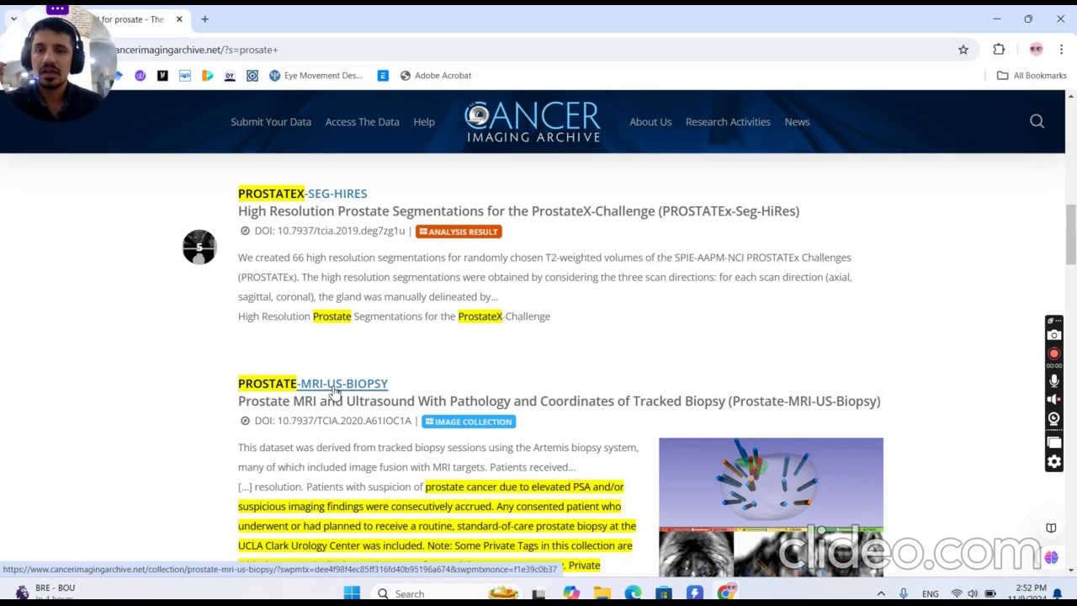
Open the PROSTATE-MRI-US-BIOPSY collection page and view its summary: 1,151 subjects, 80GB.
{"action": "left_click", "coordinate": [326, 385]}
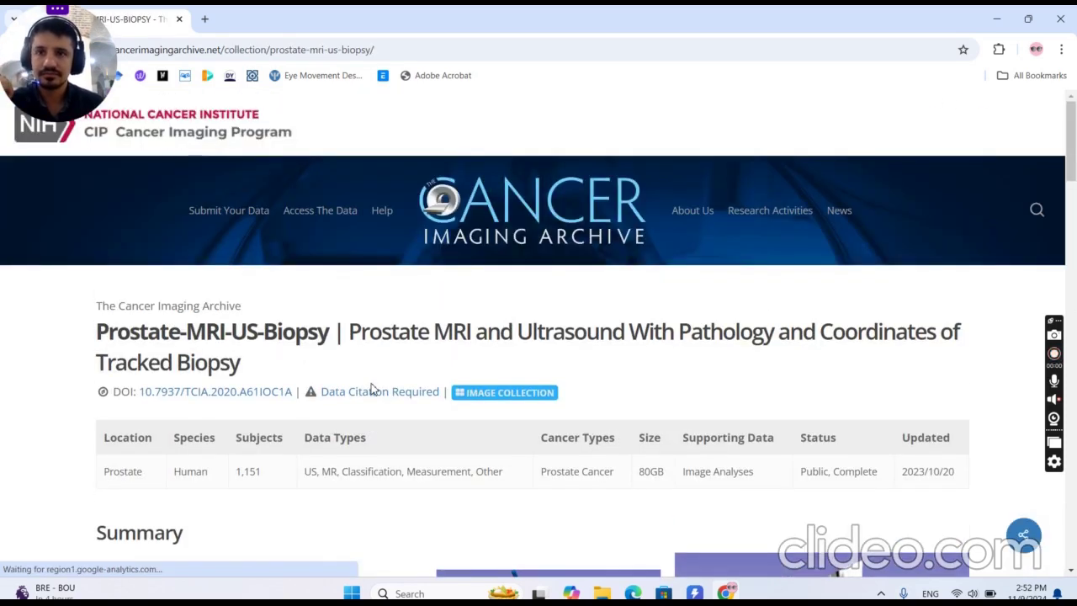
{"action": "scroll", "coordinate": [378, 387], "scroll_direction": "down", "scroll_amount": 1}
{"action": "scroll", "coordinate": [385, 384], "scroll_direction": "up", "scroll_amount": 1}
{"action": "left_click_drag", "start_coordinate": [150, 473], "coordinate": [102, 472]}
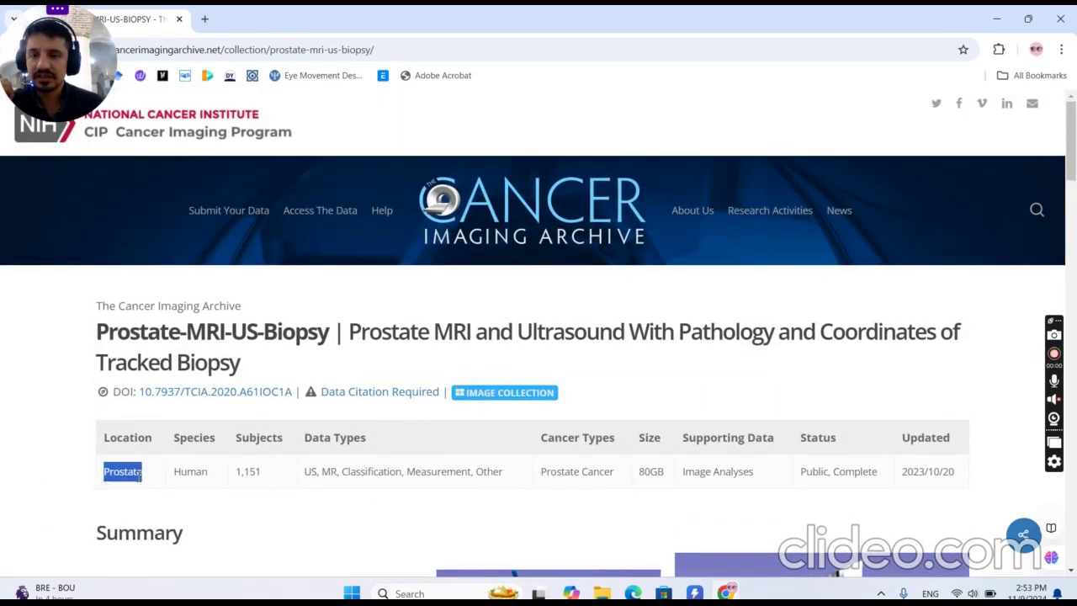
{"action": "left_click", "coordinate": [212, 469]}
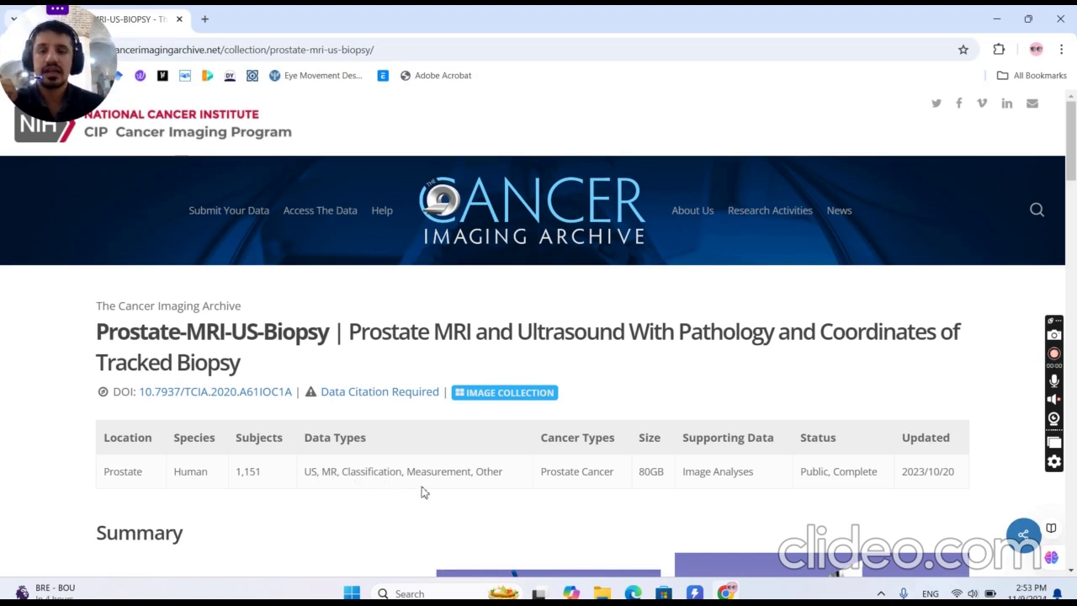
{"action": "scroll", "coordinate": [594, 496], "scroll_direction": "down", "scroll_amount": 1}
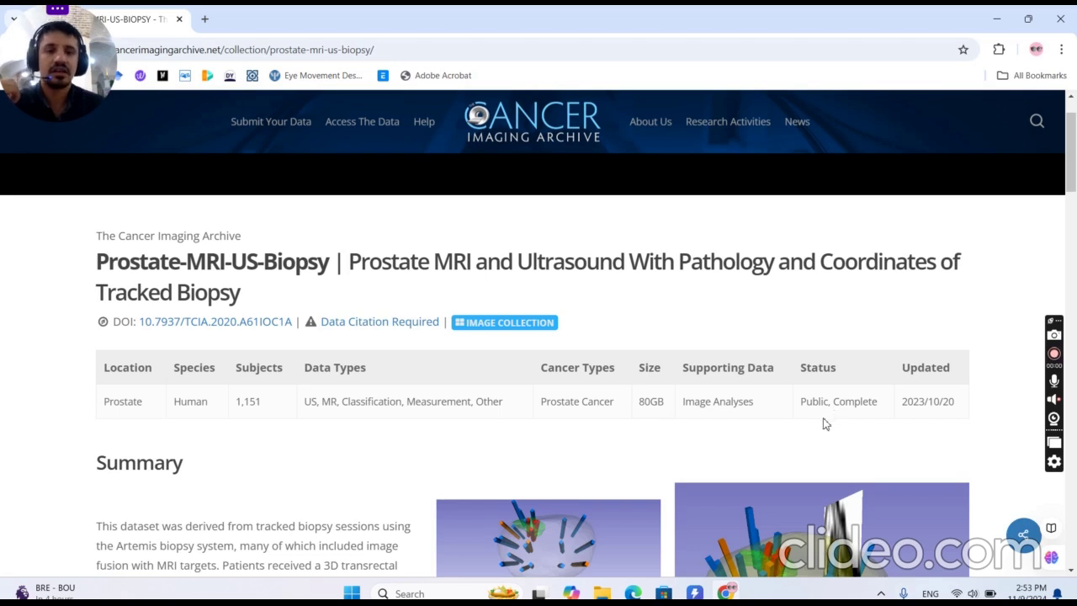
Scroll the collection page down to the Data Access table listing 79.4GB of DICOM images.
{"action": "scroll", "coordinate": [824, 423], "scroll_direction": "down", "scroll_amount": 1}
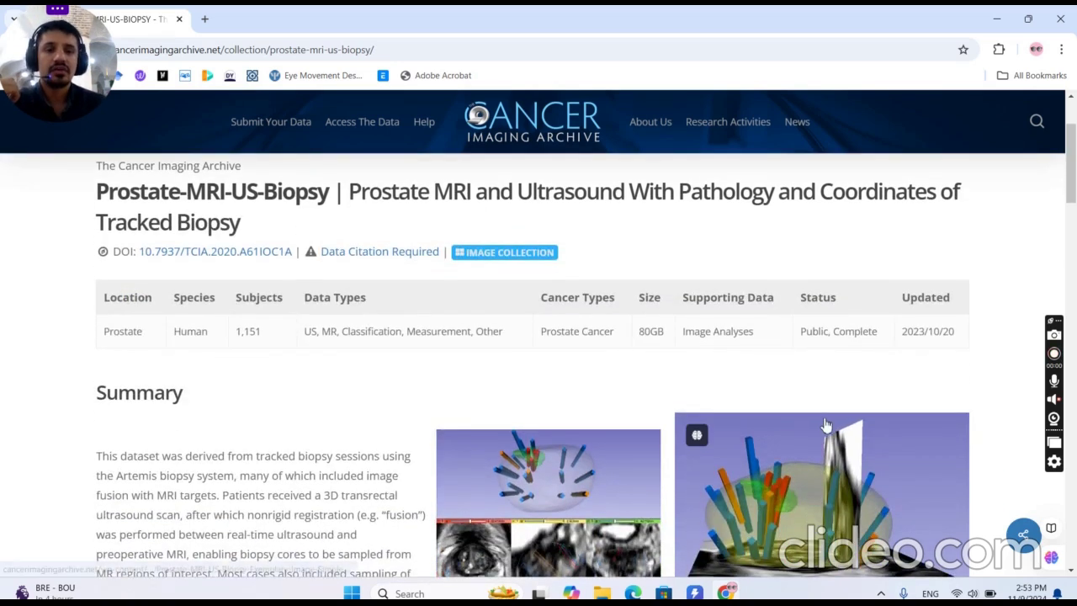
{"action": "scroll", "coordinate": [654, 426], "scroll_direction": "down", "scroll_amount": 2}
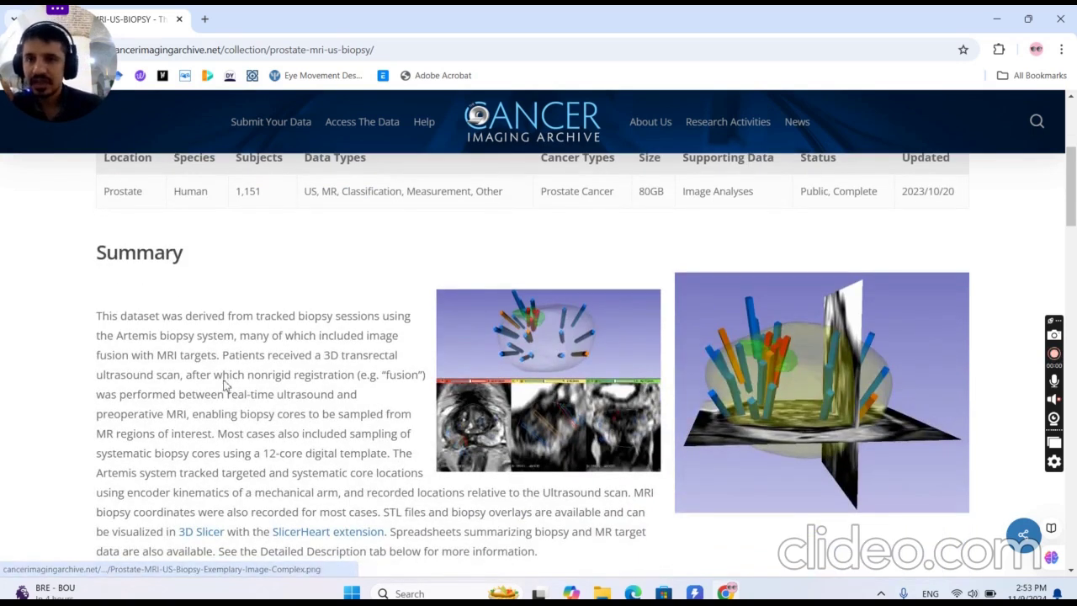
{"action": "scroll", "coordinate": [329, 359], "scroll_direction": "down", "scroll_amount": 2}
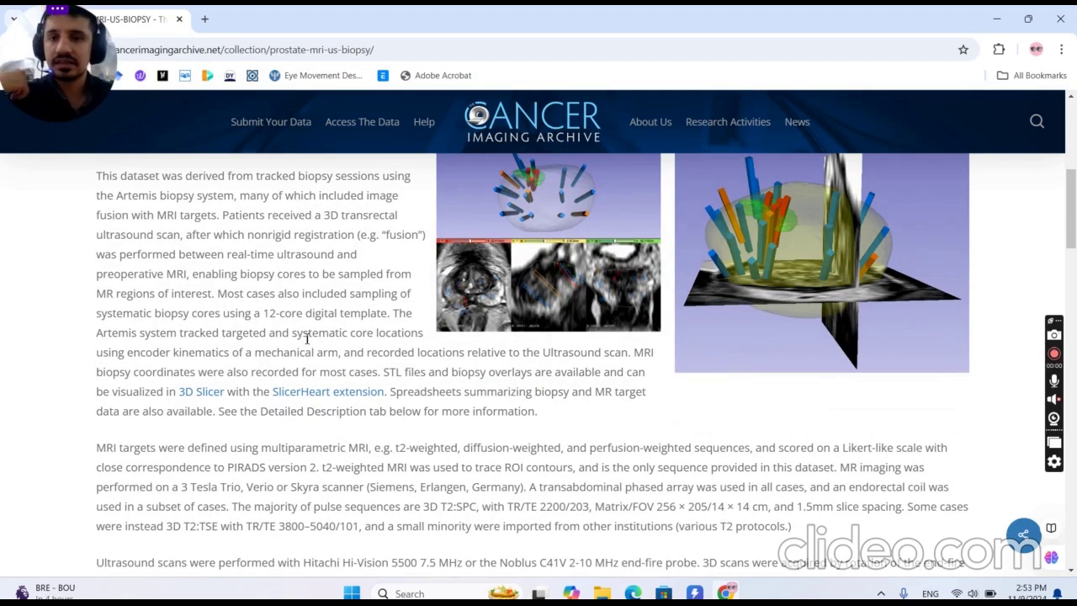
{"action": "scroll", "coordinate": [318, 320], "scroll_direction": "down", "scroll_amount": 1}
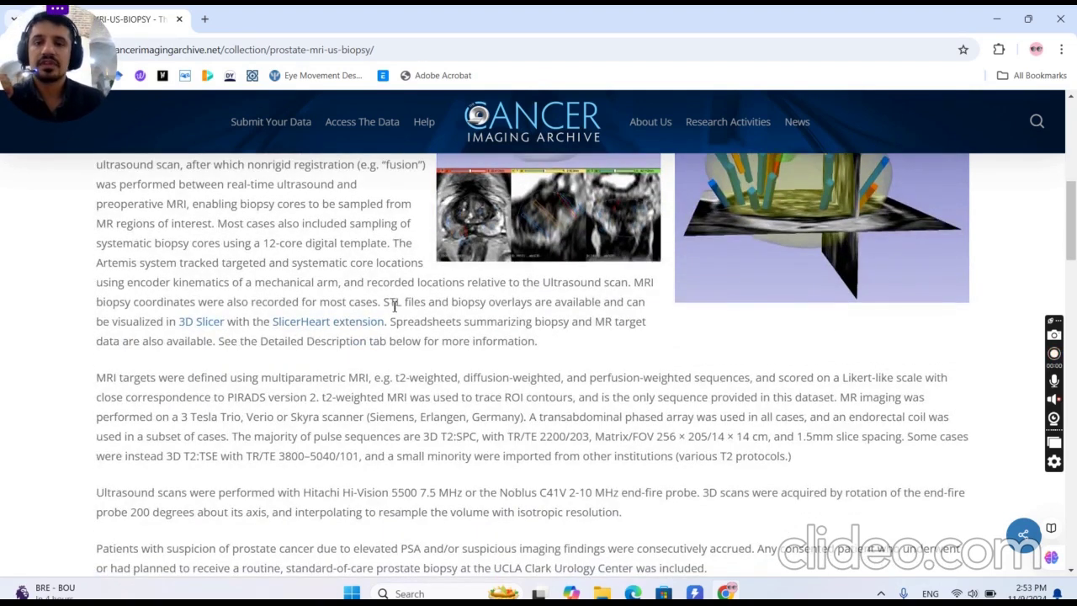
{"action": "scroll", "coordinate": [390, 305], "scroll_direction": "down", "scroll_amount": 2}
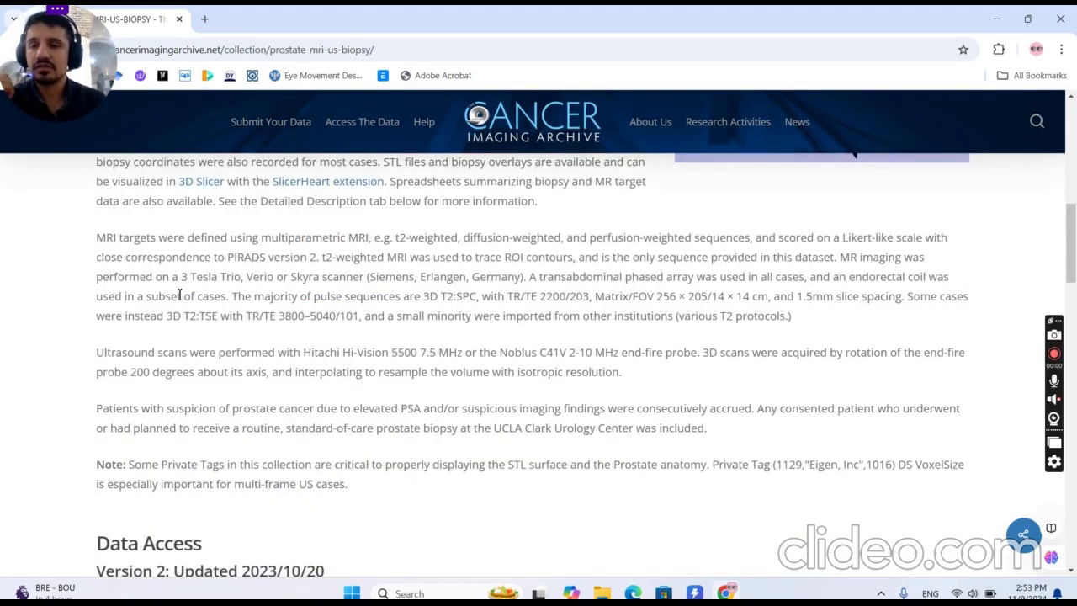
{"action": "left_click_drag", "start_coordinate": [180, 277], "coordinate": [223, 276]}
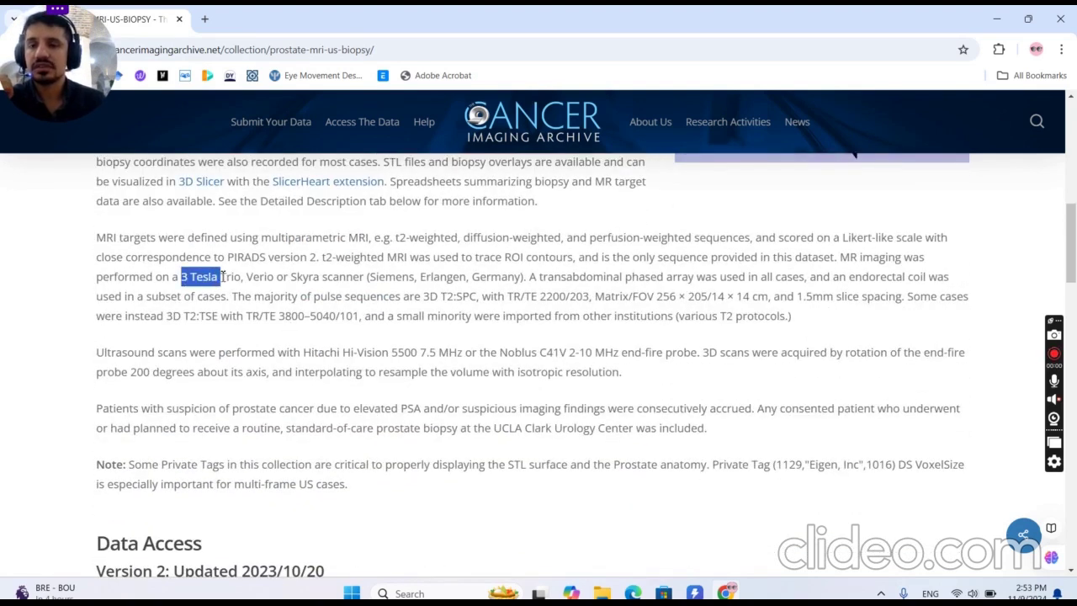
{"action": "left_click", "coordinate": [149, 284]}
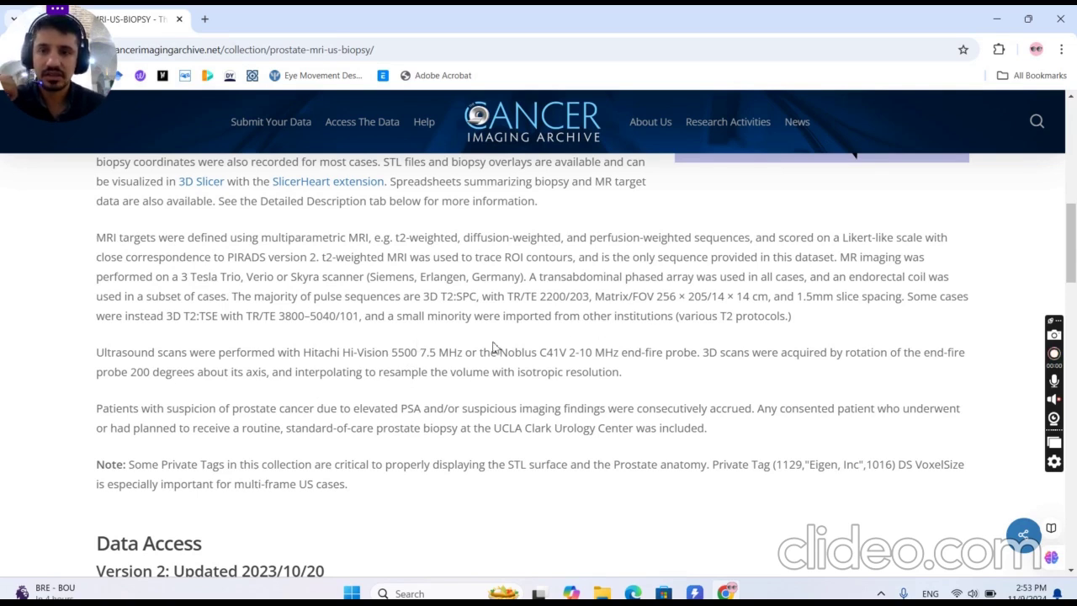
{"action": "scroll", "coordinate": [307, 345], "scroll_direction": "down", "scroll_amount": 1}
{"action": "scroll", "coordinate": [236, 360], "scroll_direction": "down", "scroll_amount": 1}
{"action": "scroll", "coordinate": [231, 358], "scroll_direction": "down", "scroll_amount": 2}
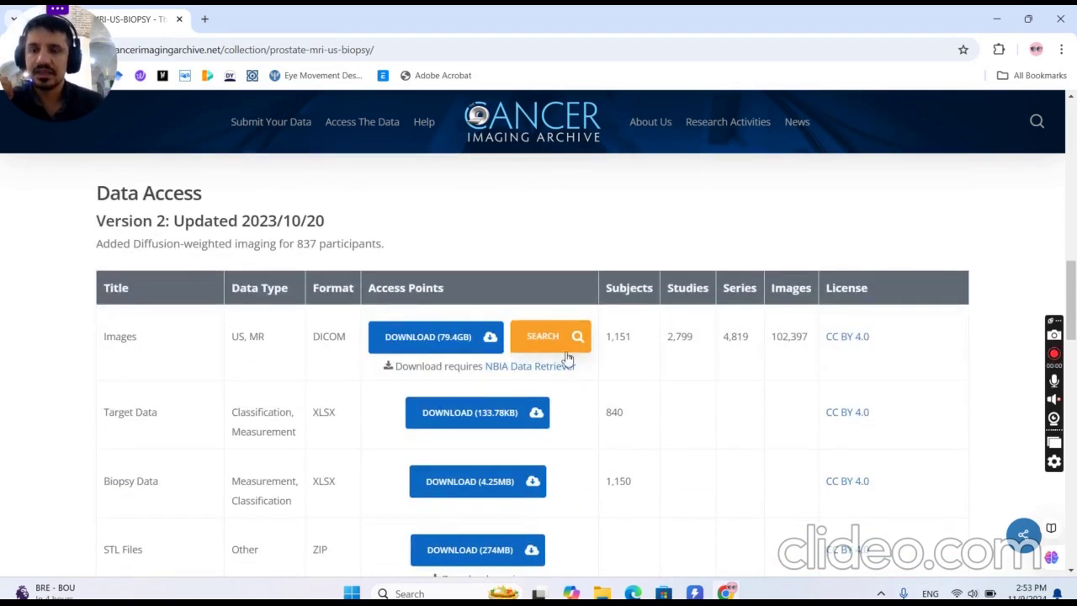
{"action": "scroll", "coordinate": [241, 329], "scroll_direction": "up", "scroll_amount": 1}
{"action": "scroll", "coordinate": [168, 278], "scroll_direction": "down", "scroll_amount": 1}
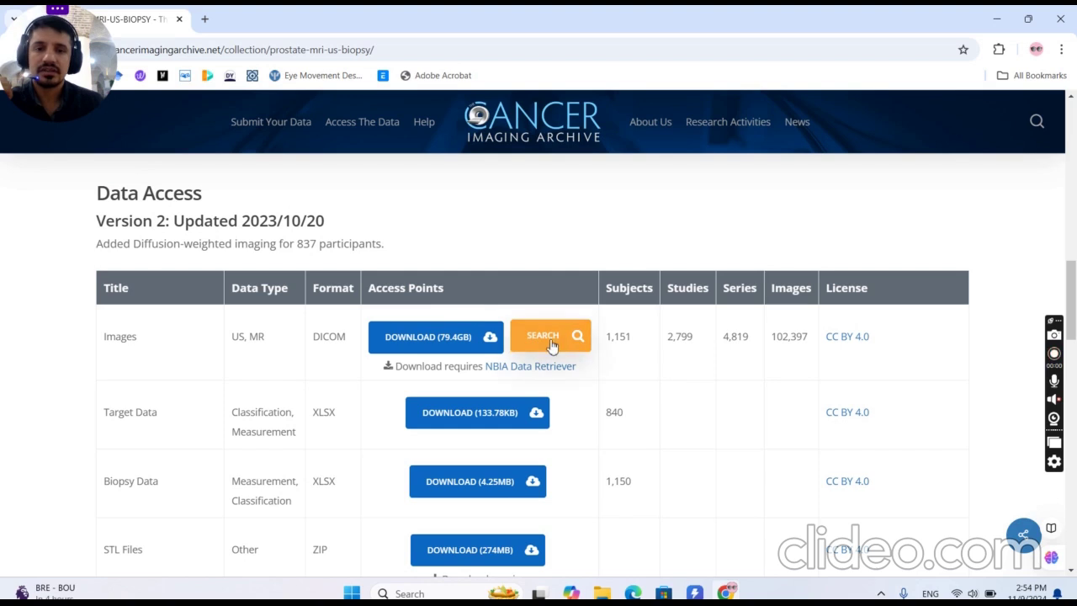
Open the 'Downloading the NBIA Data Retriever' help and start the Windows installer download.
{"action": "left_click", "coordinate": [507, 373]}
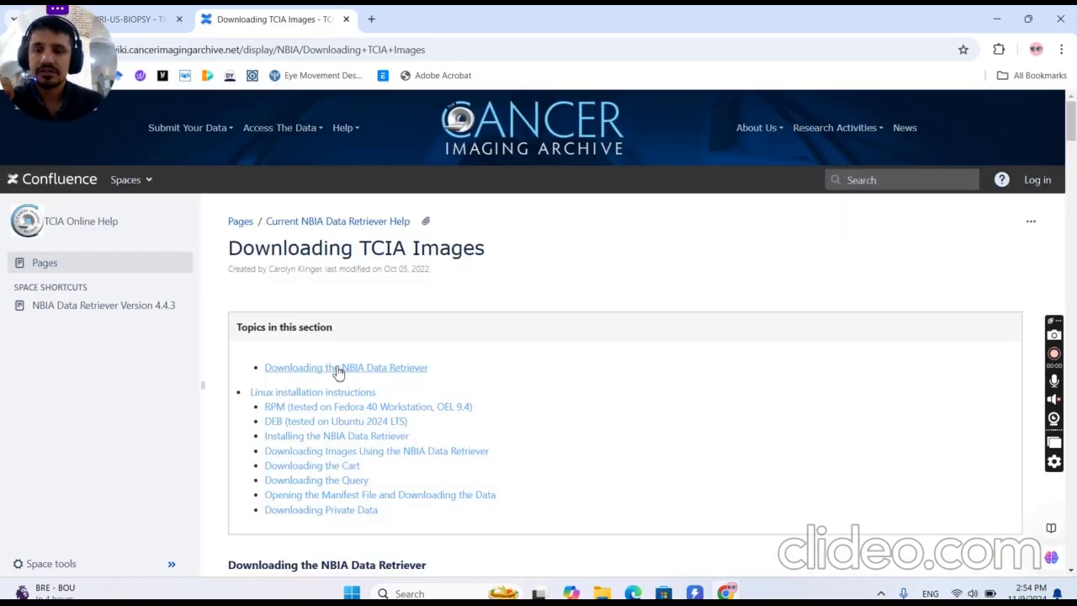
{"action": "left_click", "coordinate": [321, 371]}
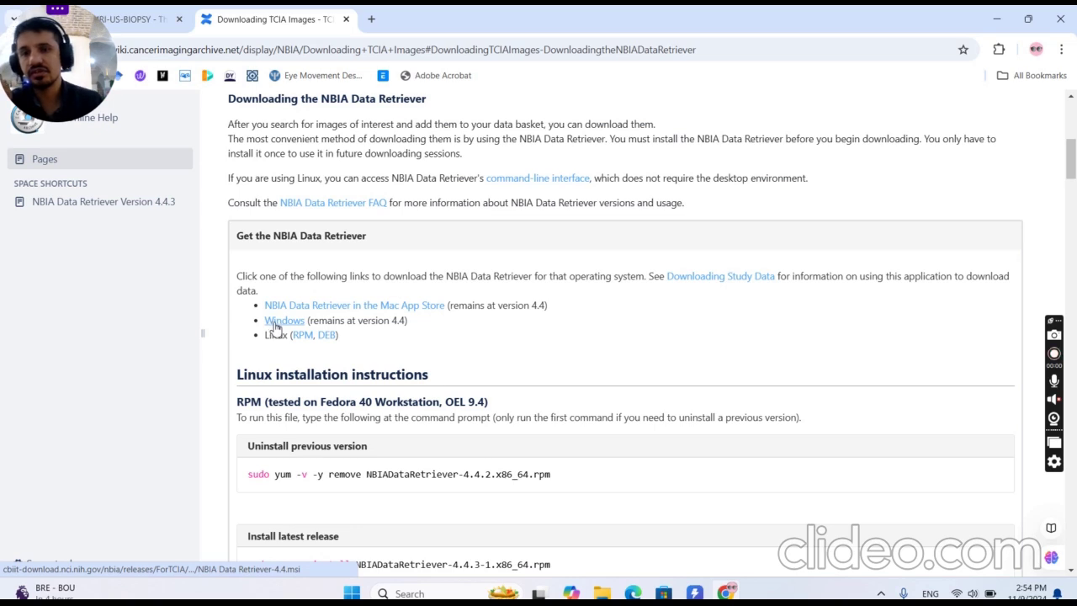
{"action": "left_click", "coordinate": [275, 324]}
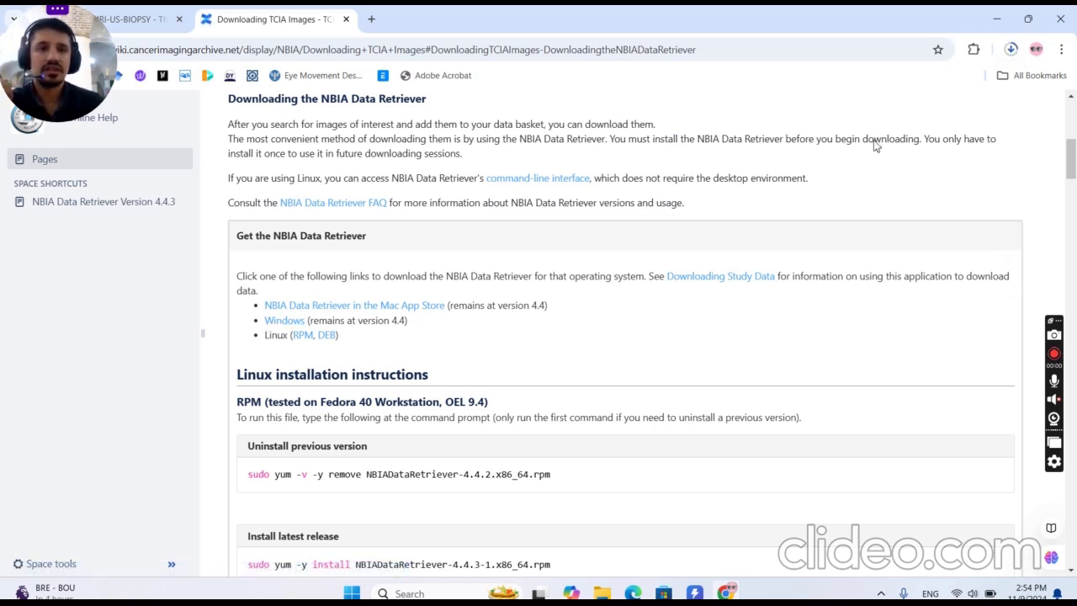
Pause and cancel the duplicate Retriever installer in Chrome's downloads panel.
{"action": "left_click", "coordinate": [1010, 49]}
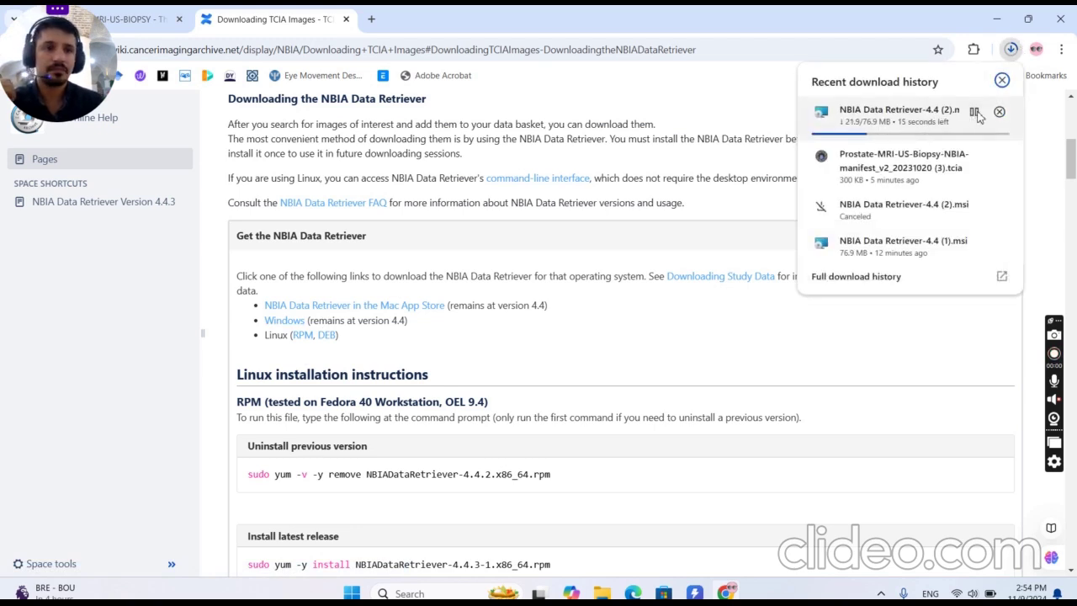
{"action": "left_click", "coordinate": [973, 112]}
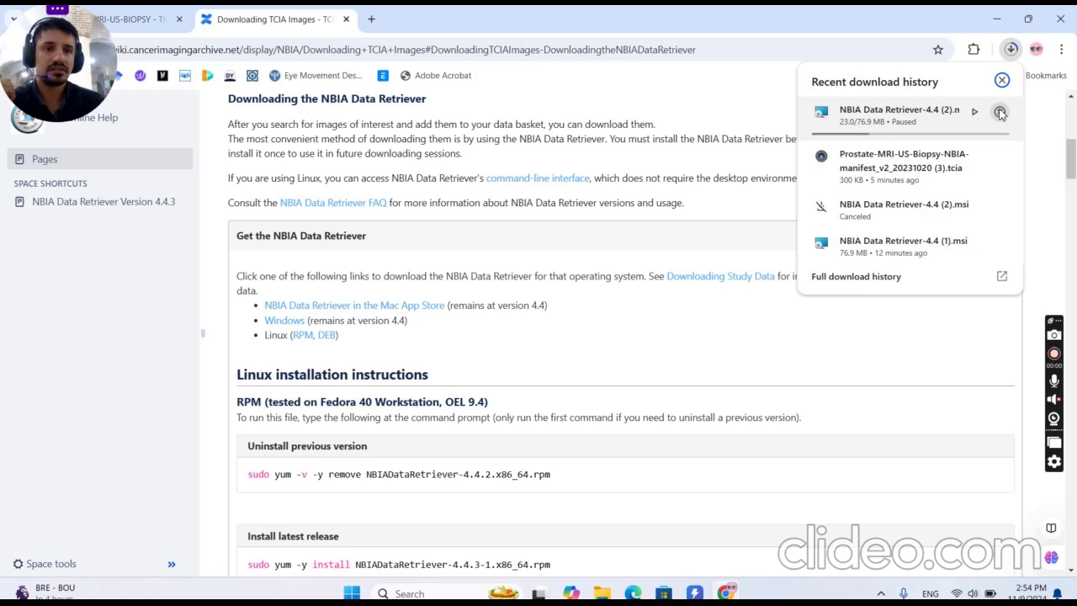
{"action": "left_click", "coordinate": [999, 112]}
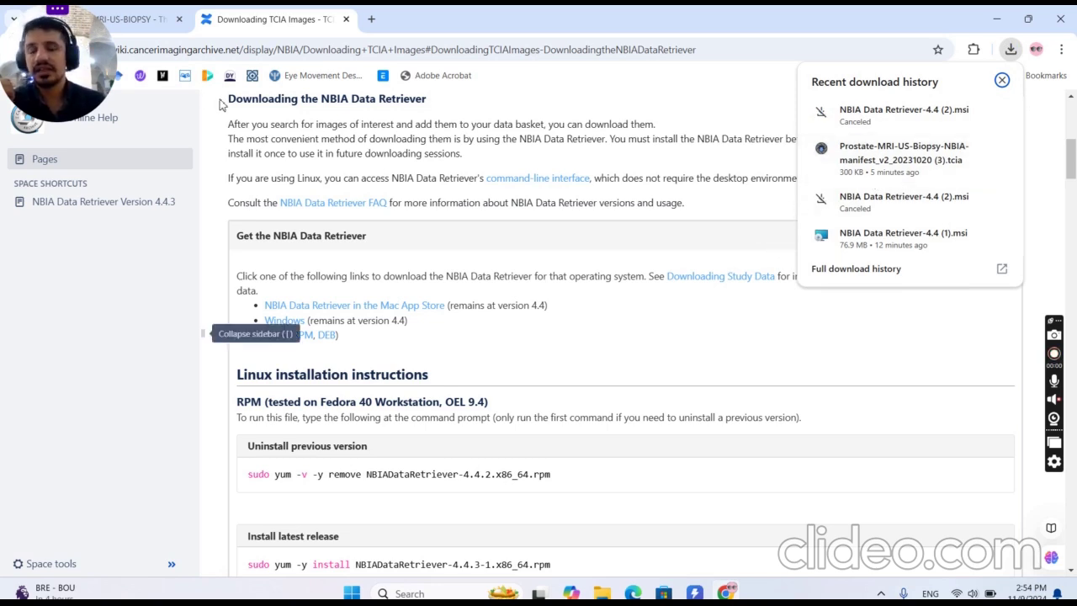
Download the 79.4GB Images manifest from the collection page and open the .tcia file.
{"action": "left_click", "coordinate": [158, 13]}
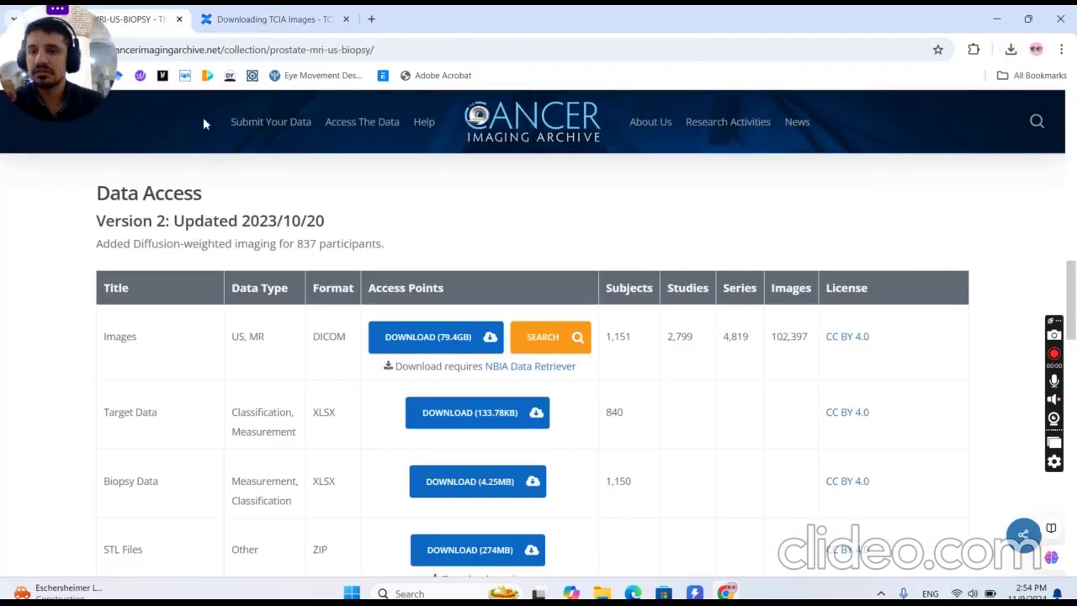
{"action": "left_click", "coordinate": [444, 343]}
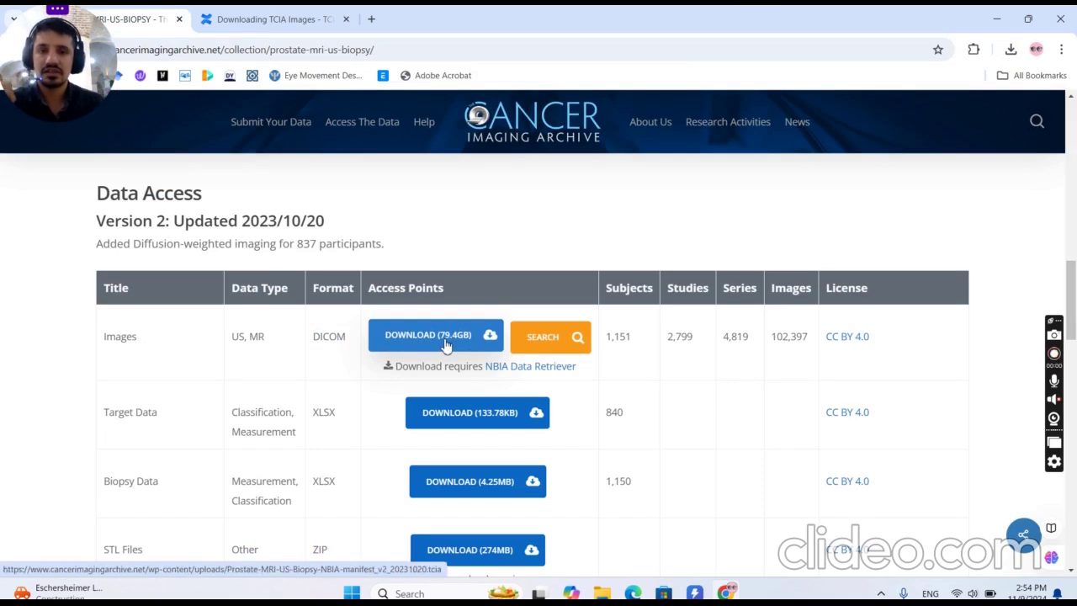
{"action": "left_click", "coordinate": [1010, 49]}
{"action": "left_click", "coordinate": [862, 127]}
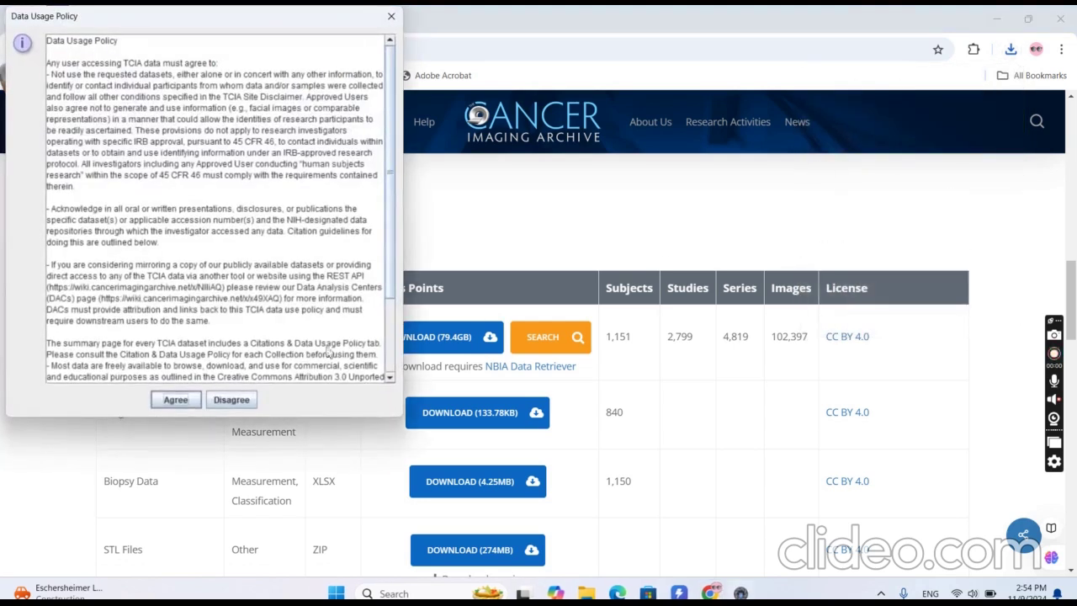
Agree to the TCIA Data Usage Policy in NBIA Data Retriever.
{"action": "left_click", "coordinate": [176, 402]}
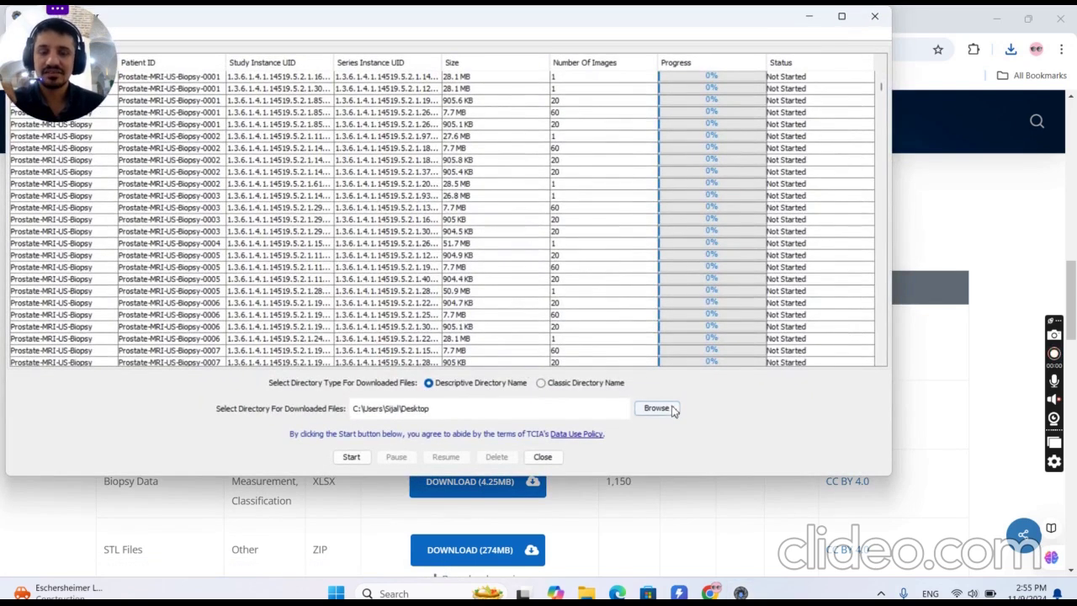
Keep the Desktop as the download destination and start downloading the series.
{"action": "left_click", "coordinate": [670, 409]}
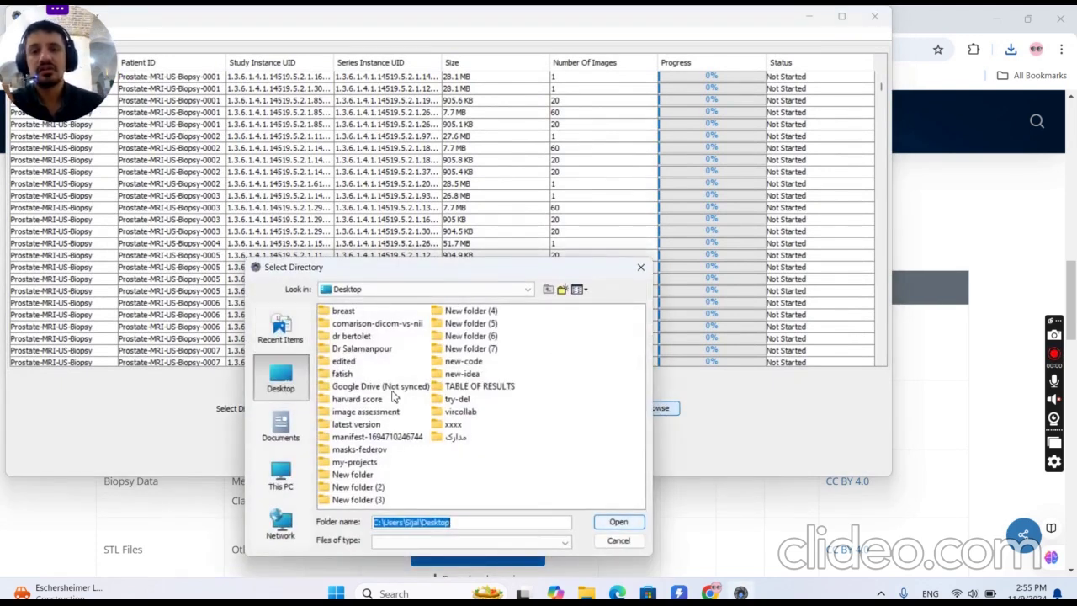
{"action": "left_click", "coordinate": [640, 267]}
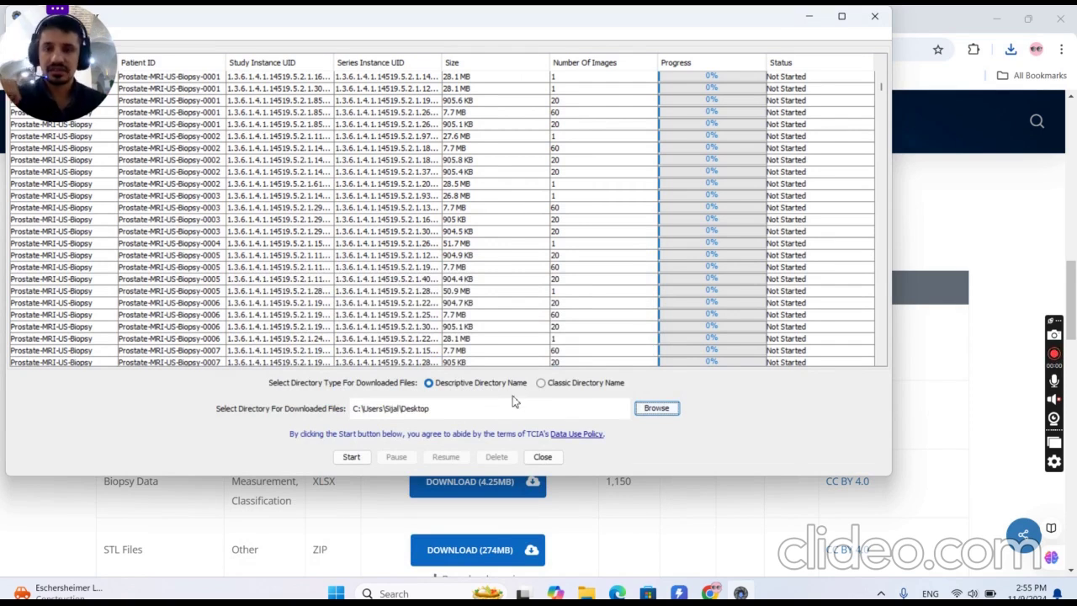
{"action": "left_click", "coordinate": [353, 459]}
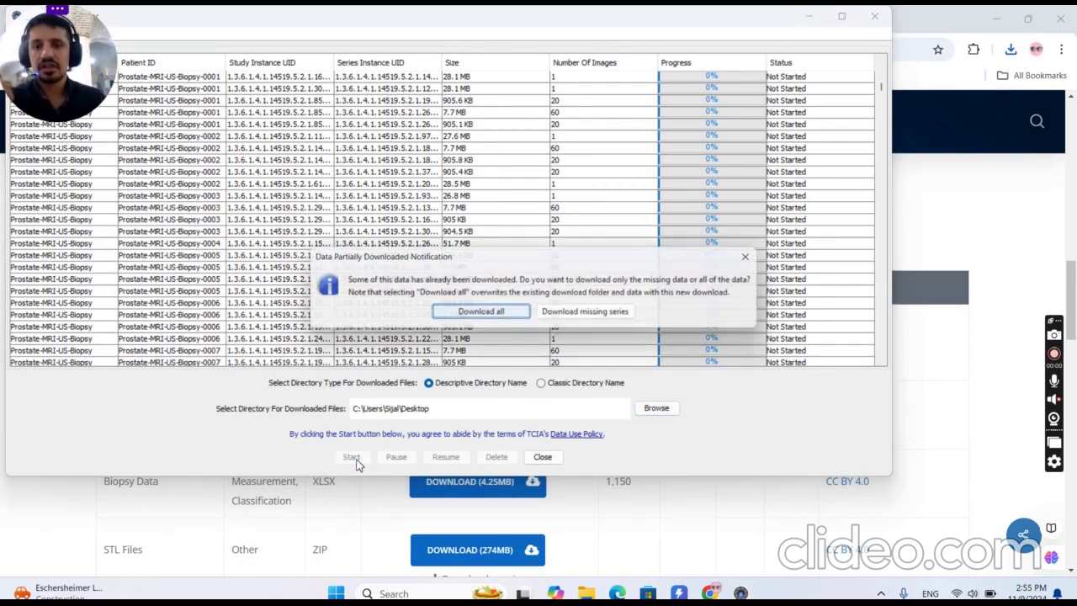
Download all series, pause after two finish, and close the Retriever.
{"action": "left_click", "coordinate": [481, 316]}
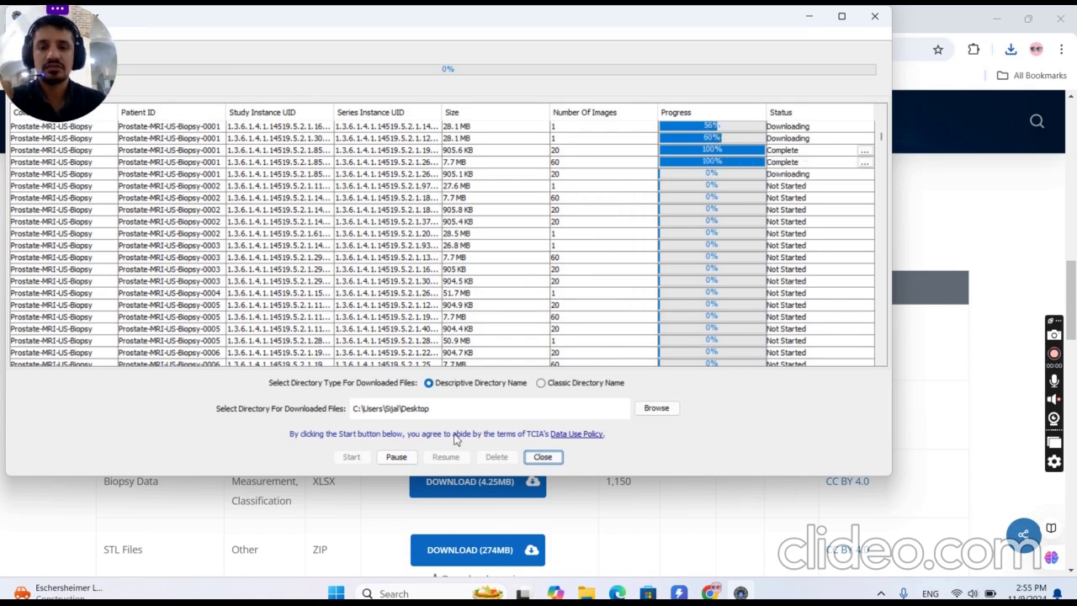
{"action": "left_click", "coordinate": [395, 458]}
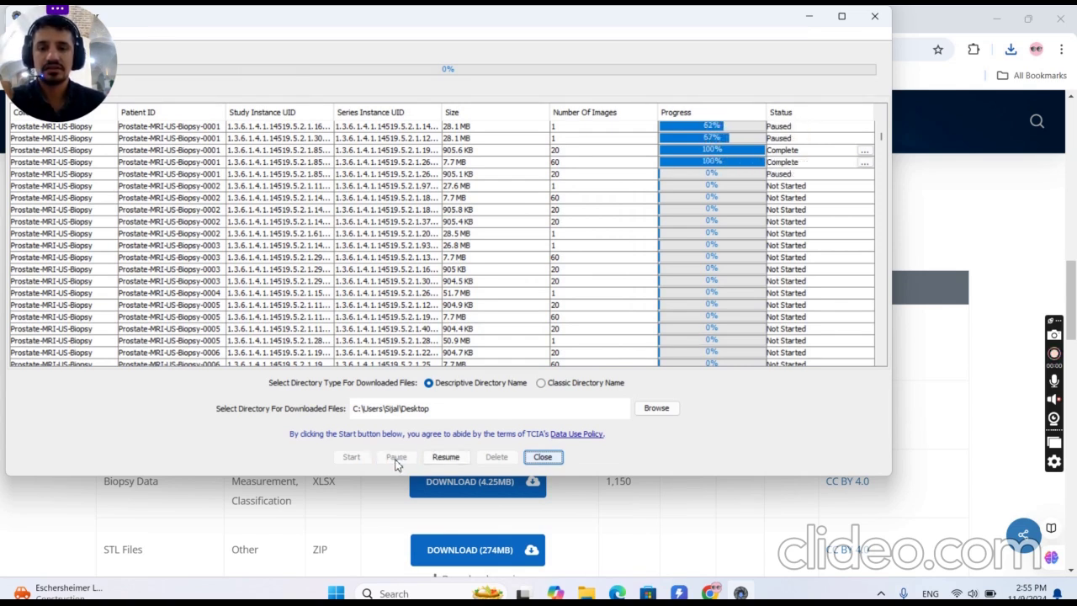
{"action": "left_click", "coordinate": [544, 457]}
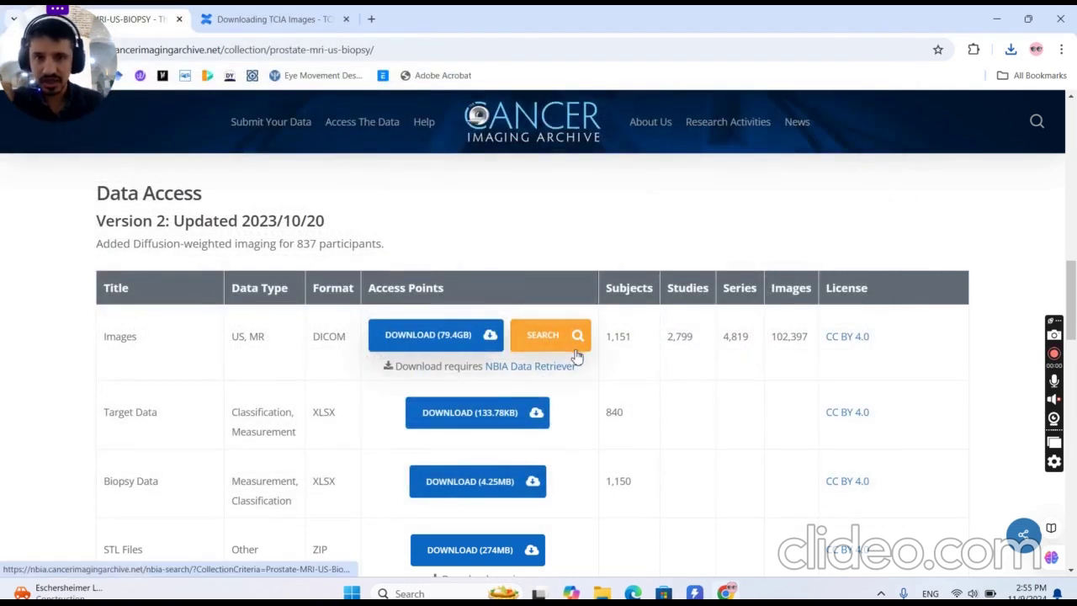
Open subject 0001's Jun 28, 2009 t2_spc_rst_axial obl_Prostate series in the online viewer.
{"action": "left_click", "coordinate": [577, 356]}
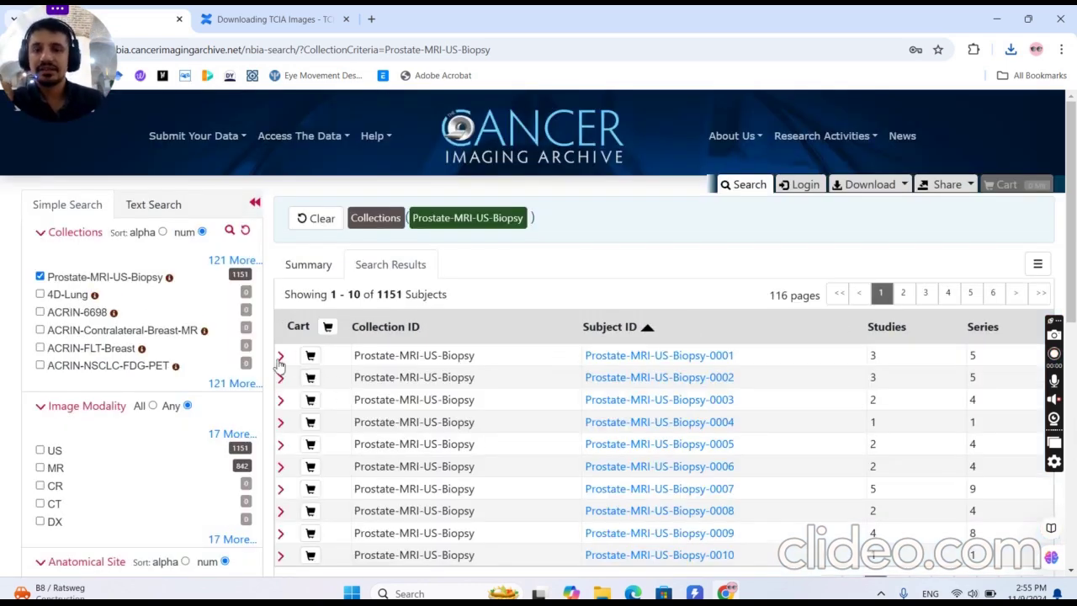
{"action": "left_click", "coordinate": [653, 362]}
{"action": "scroll", "coordinate": [505, 395], "scroll_direction": "down", "scroll_amount": 2}
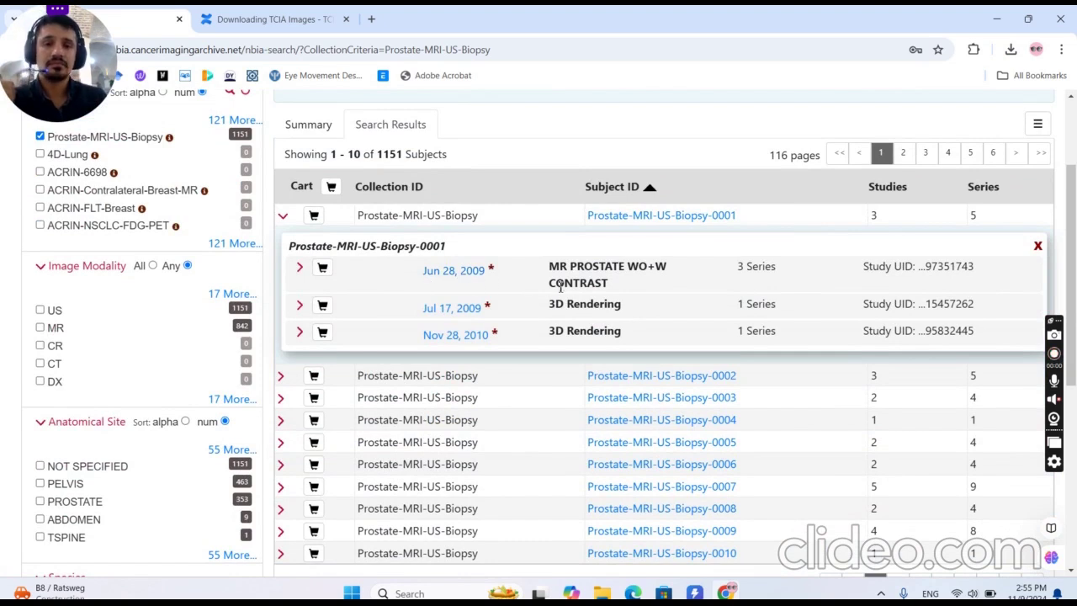
{"action": "left_click", "coordinate": [473, 279]}
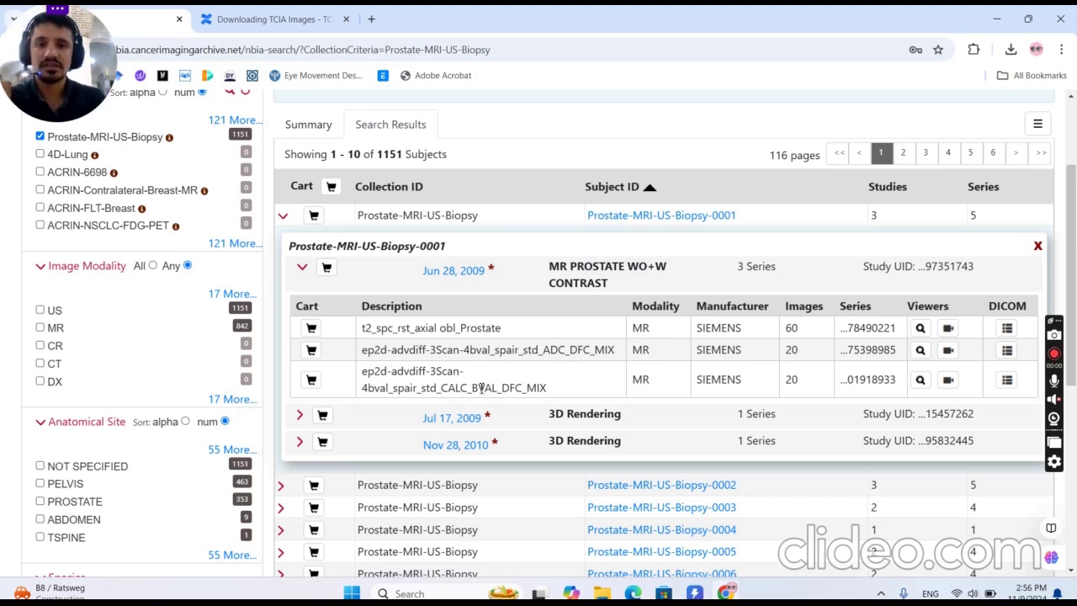
{"action": "left_click", "coordinate": [945, 329]}
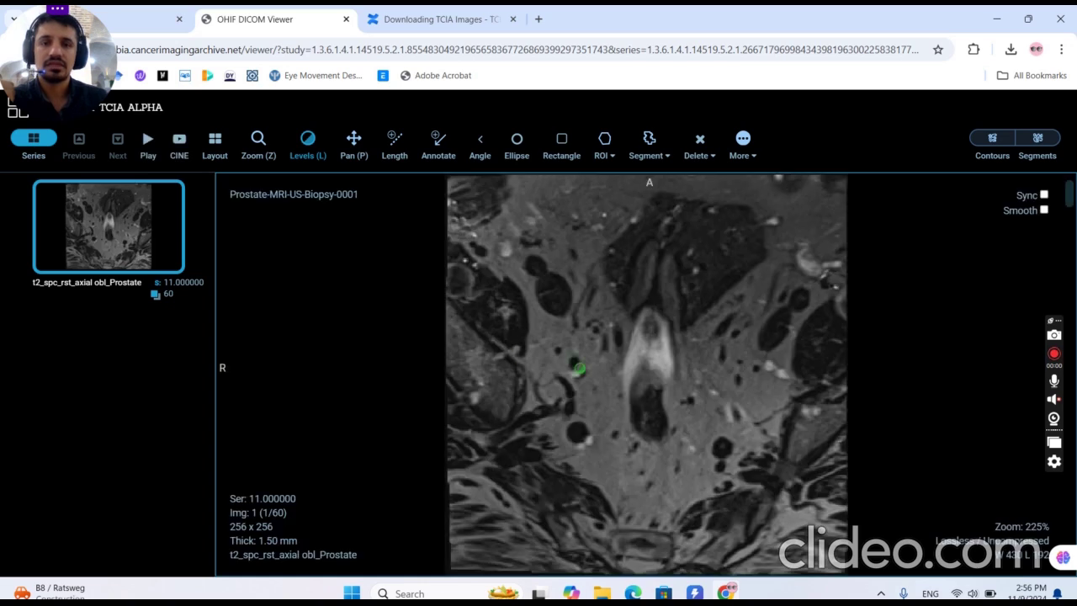
Step through the t2_spc_rst_axial slices of subject 0001 to about image 36 of 60.
{"action": "scroll", "coordinate": [566, 357], "scroll_direction": "down", "scroll_amount": 1}
{"action": "scroll", "coordinate": [565, 357], "scroll_direction": "down", "scroll_amount": 5}
{"action": "scroll", "coordinate": [563, 357], "scroll_direction": "down", "scroll_amount": 3}
{"action": "scroll", "coordinate": [562, 358], "scroll_direction": "down", "scroll_amount": 3}
{"action": "scroll", "coordinate": [561, 359], "scroll_direction": "up", "scroll_amount": 4}
{"action": "scroll", "coordinate": [562, 358], "scroll_direction": "down", "scroll_amount": 1}
{"action": "scroll", "coordinate": [564, 359], "scroll_direction": "down", "scroll_amount": 8}
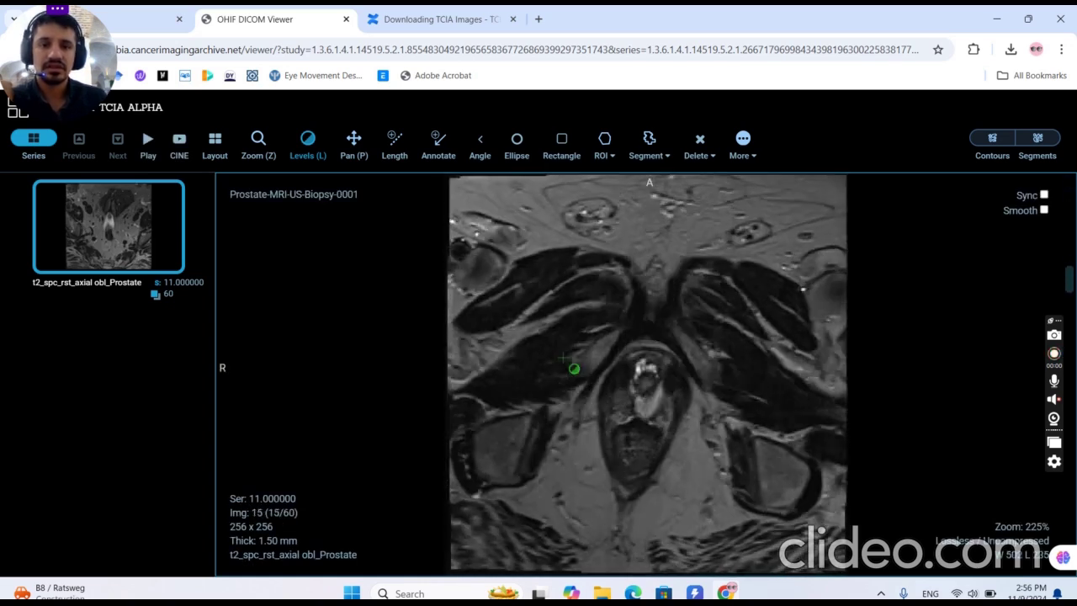
{"action": "scroll", "coordinate": [566, 361], "scroll_direction": "down", "scroll_amount": 6}
{"action": "scroll", "coordinate": [568, 363], "scroll_direction": "down", "scroll_amount": 5}
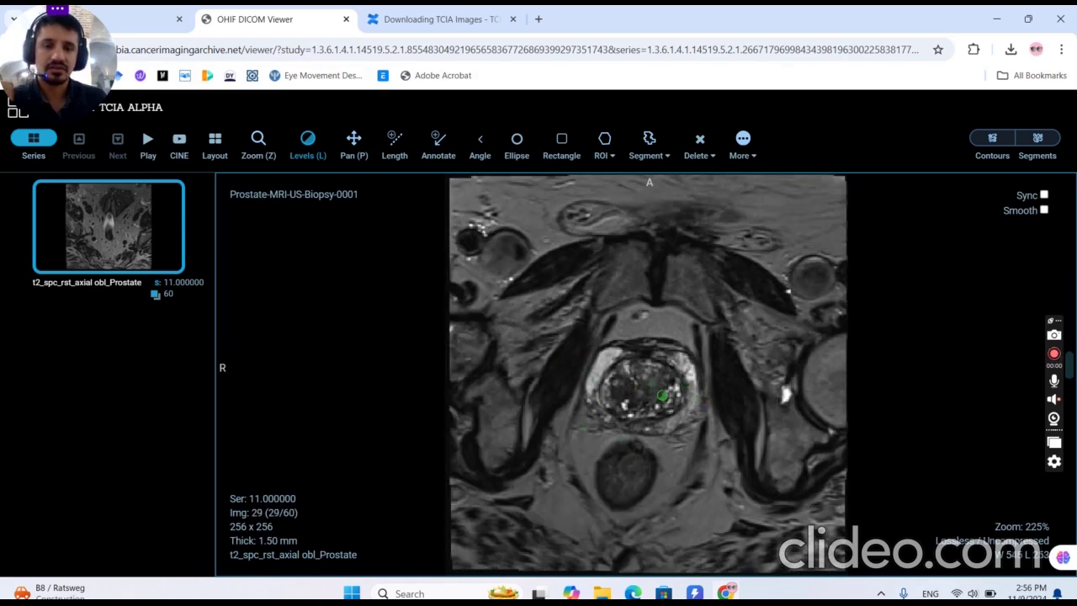
{"action": "scroll", "coordinate": [522, 371], "scroll_direction": "down", "scroll_amount": 1}
{"action": "scroll", "coordinate": [631, 420], "scroll_direction": "down", "scroll_amount": 1}
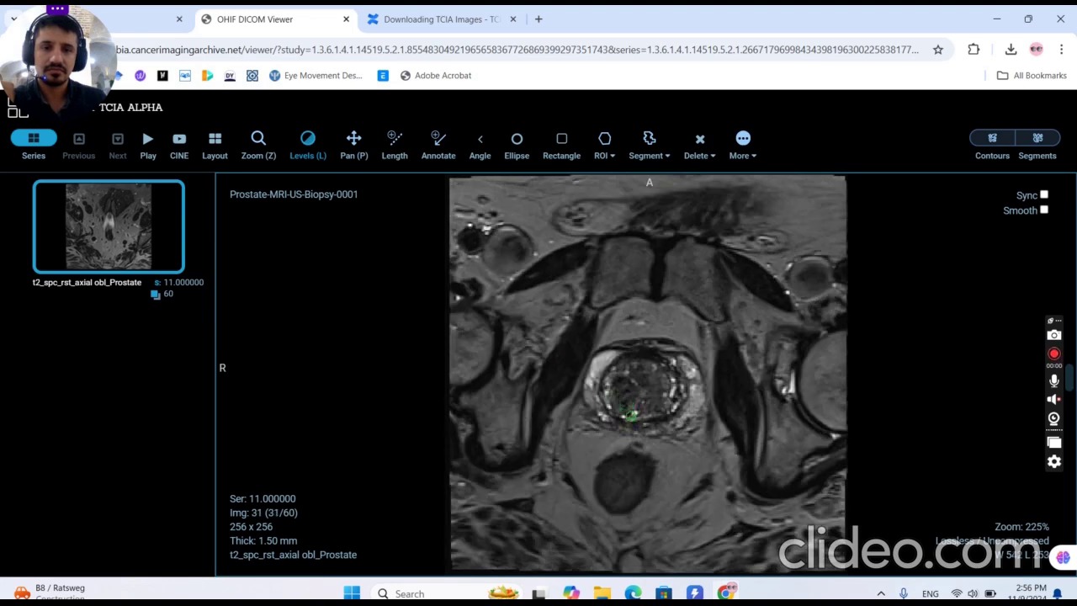
{"action": "scroll", "coordinate": [607, 409], "scroll_direction": "down", "scroll_amount": 5}
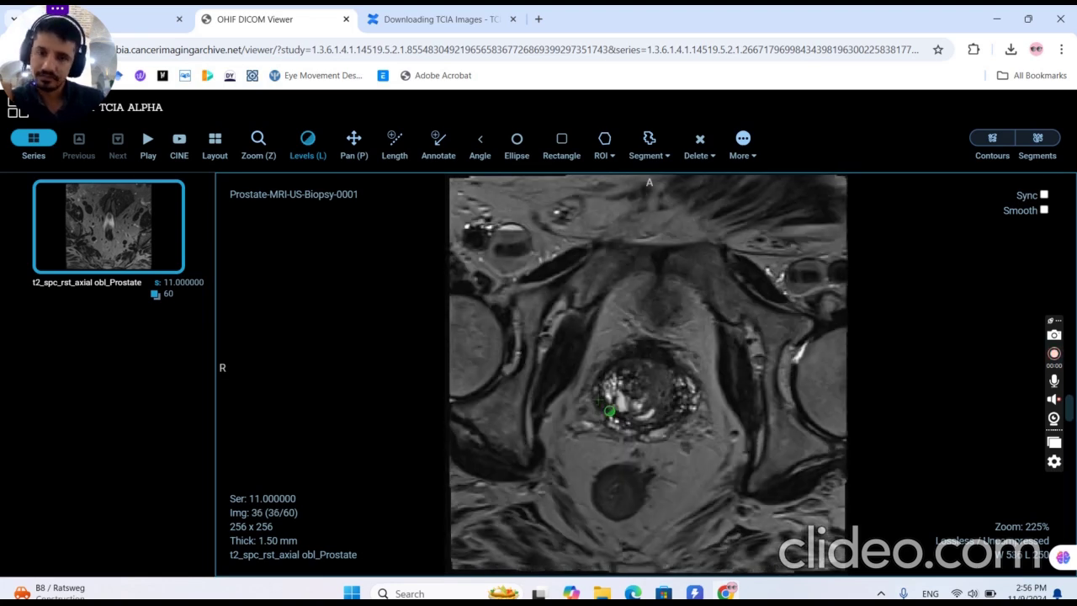
Leave the viewer and add subject 0001's T2 axial prostate series to the cart.
{"action": "left_click", "coordinate": [345, 18]}
{"action": "left_click", "coordinate": [311, 327]}
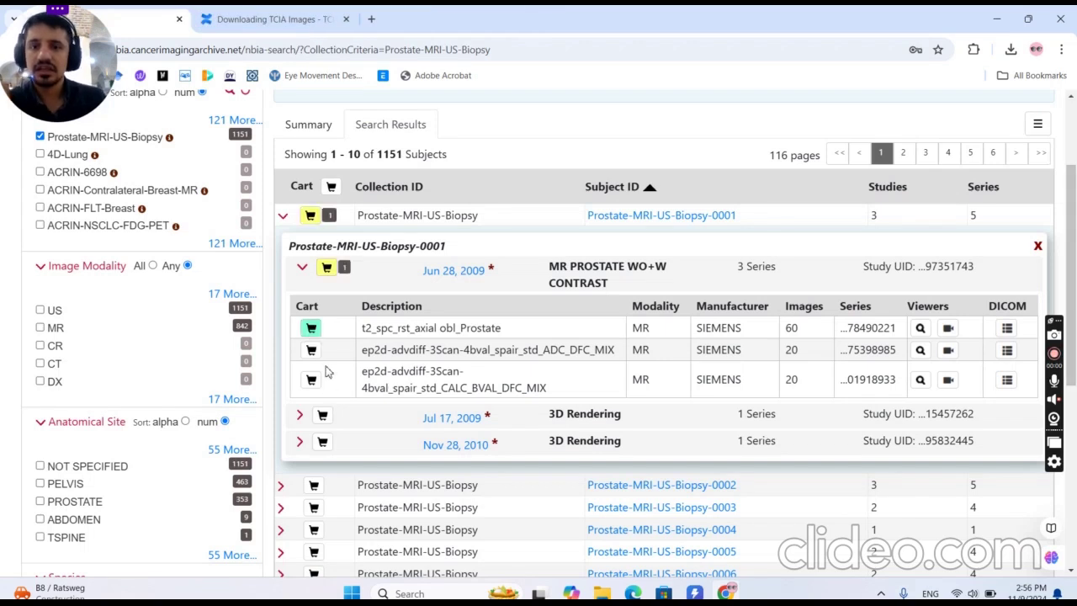
{"action": "left_click", "coordinate": [302, 268]}
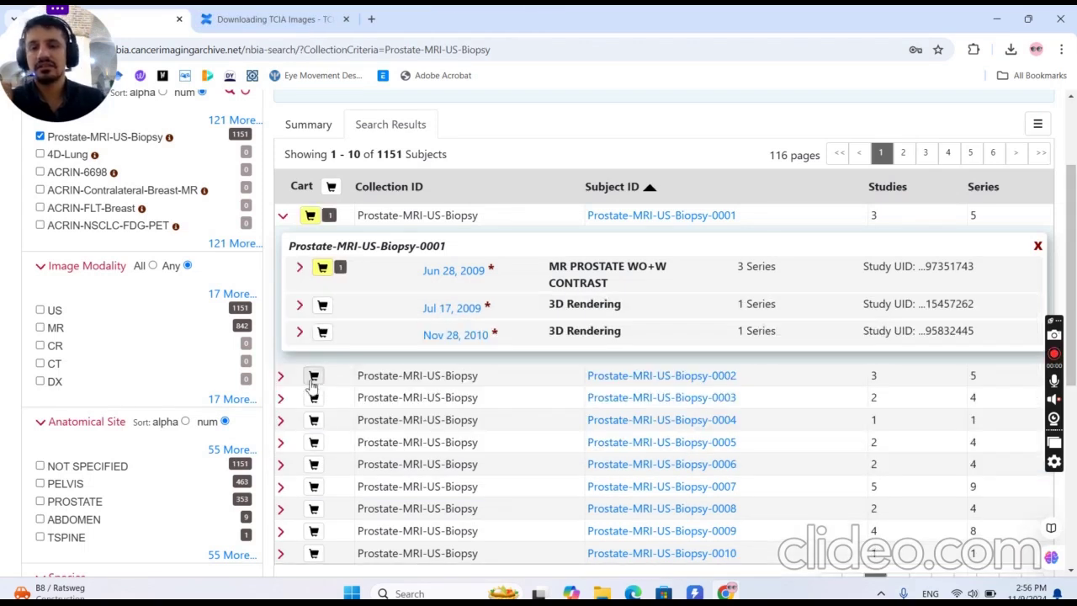
{"action": "left_click", "coordinate": [322, 305]}
{"action": "left_click", "coordinate": [322, 332]}
{"action": "left_click", "coordinate": [322, 333]}
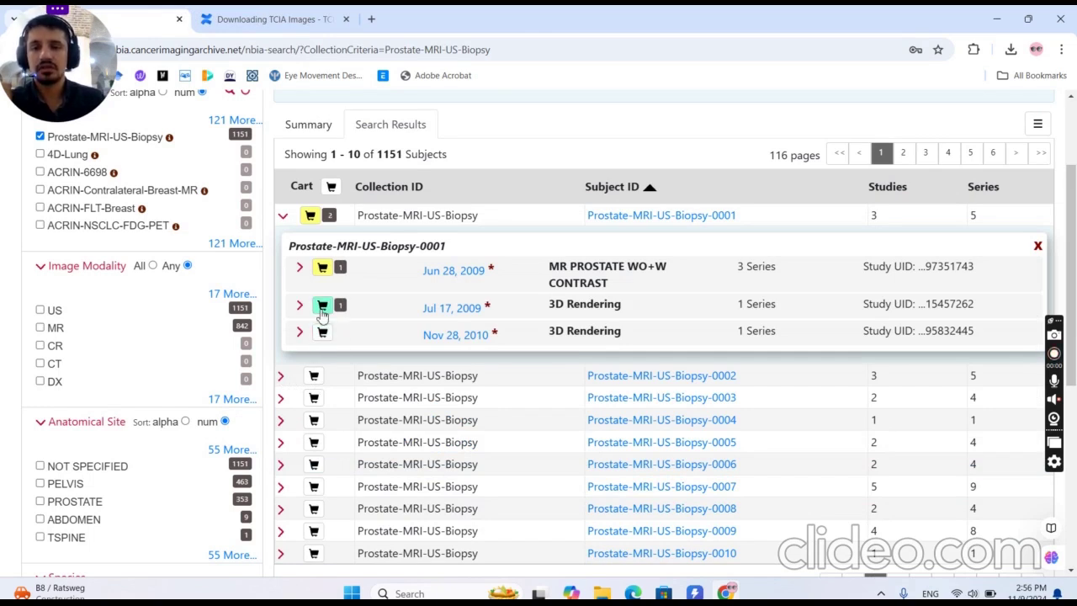
{"action": "left_click", "coordinate": [322, 305]}
Add subject 0002's Jul 25, 2010 study to the cart.
{"action": "left_click", "coordinate": [281, 379]}
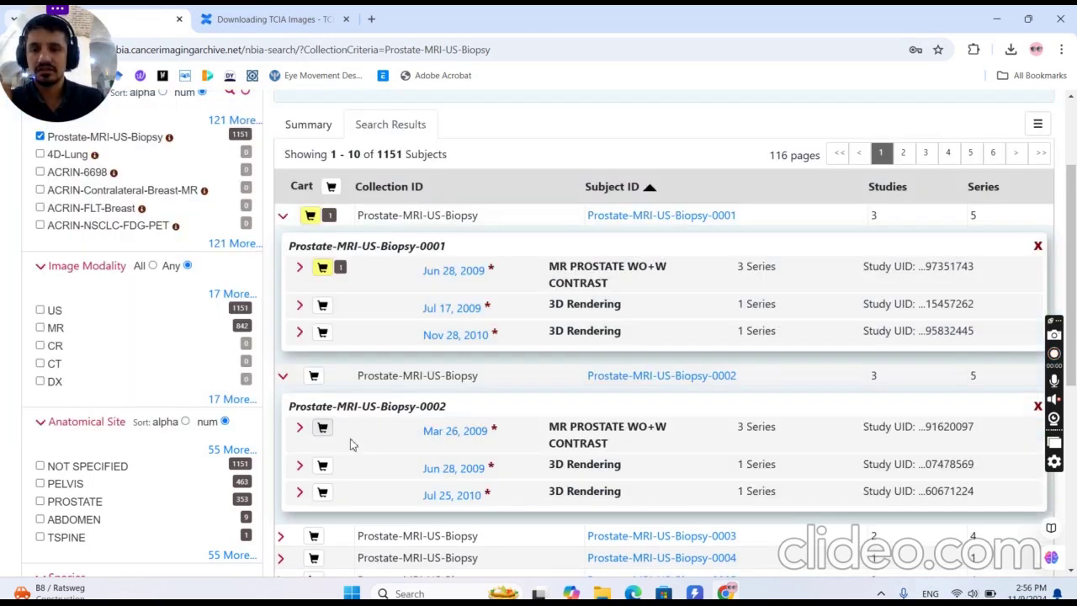
{"action": "scroll", "coordinate": [471, 462], "scroll_direction": "down", "scroll_amount": 1}
{"action": "scroll", "coordinate": [413, 449], "scroll_direction": "down", "scroll_amount": 1}
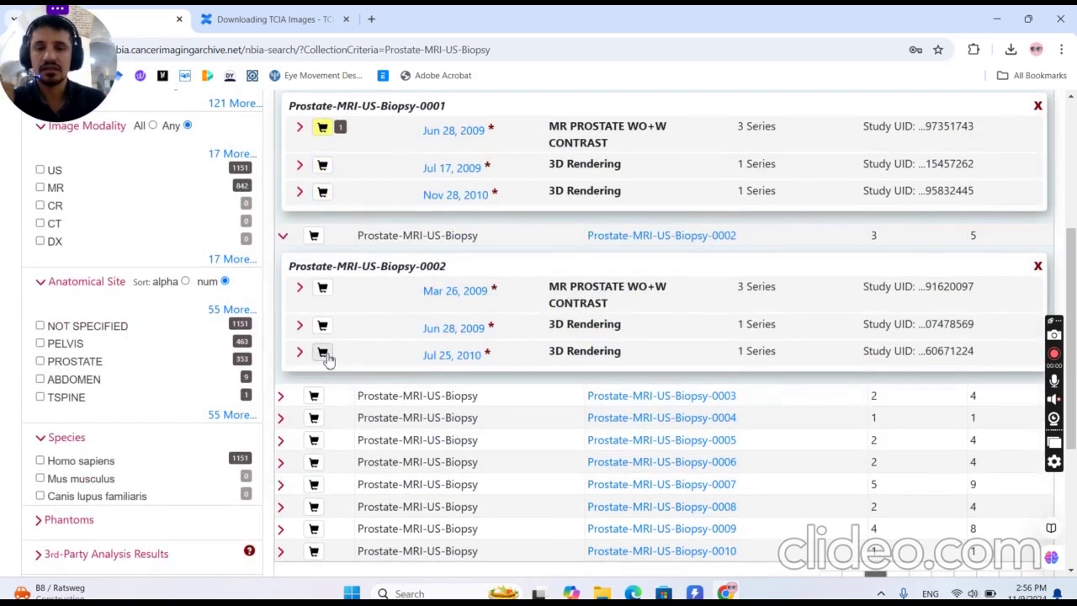
{"action": "left_click", "coordinate": [324, 353]}
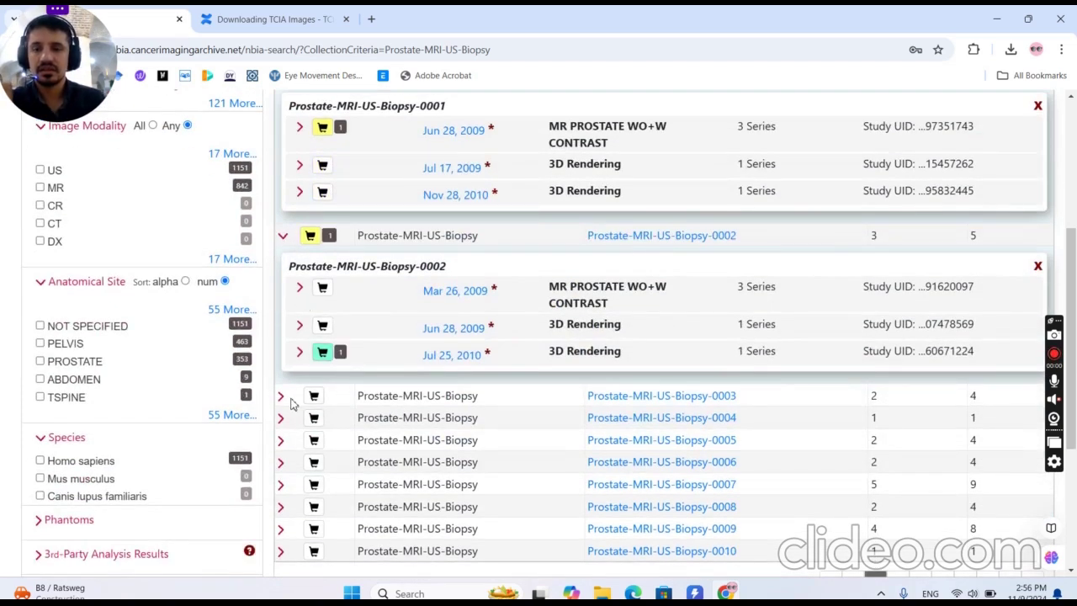
Add subjects Prostate-MRI-US-Biopsy-0004 and 0007 to the cart, bringing it to 200 MB.
{"action": "left_click", "coordinate": [281, 440]}
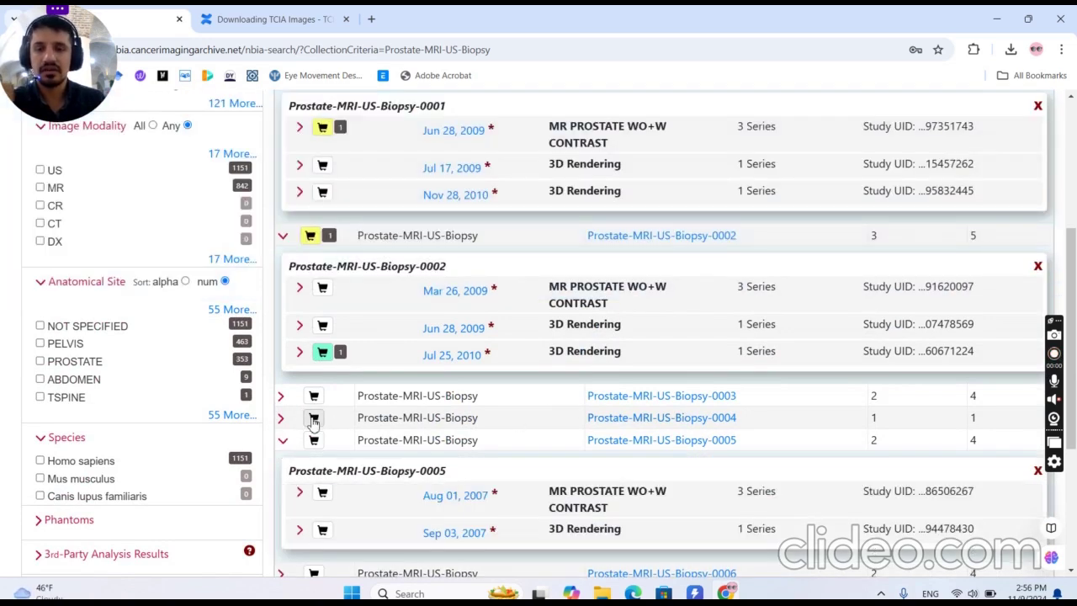
{"action": "scroll", "coordinate": [631, 392], "scroll_direction": "up", "scroll_amount": 4}
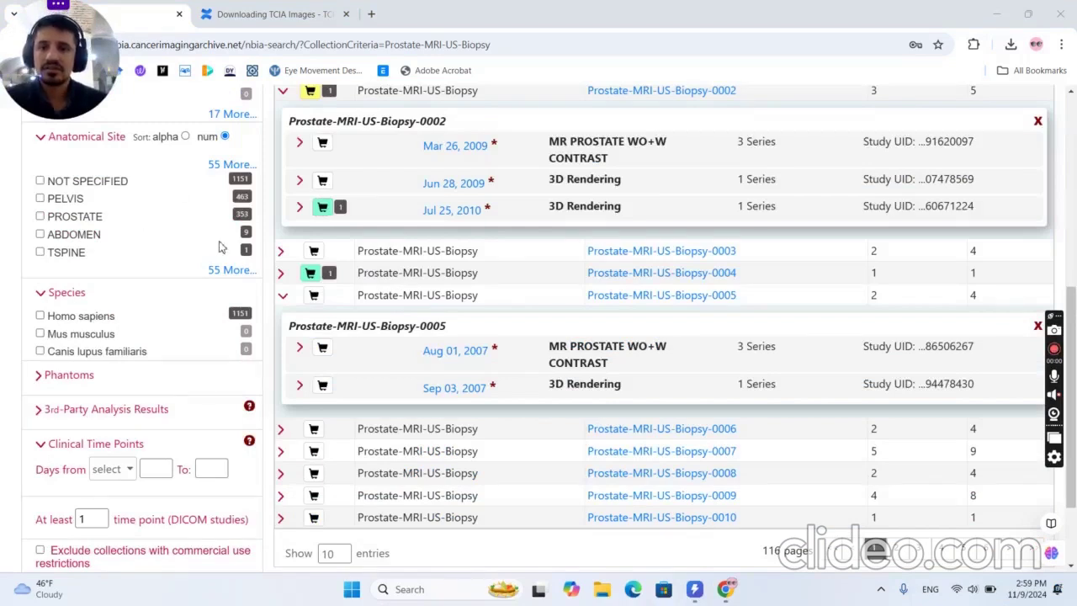
{"action": "scroll", "coordinate": [235, 252], "scroll_direction": "down", "scroll_amount": 2}
{"action": "left_click", "coordinate": [313, 335]}
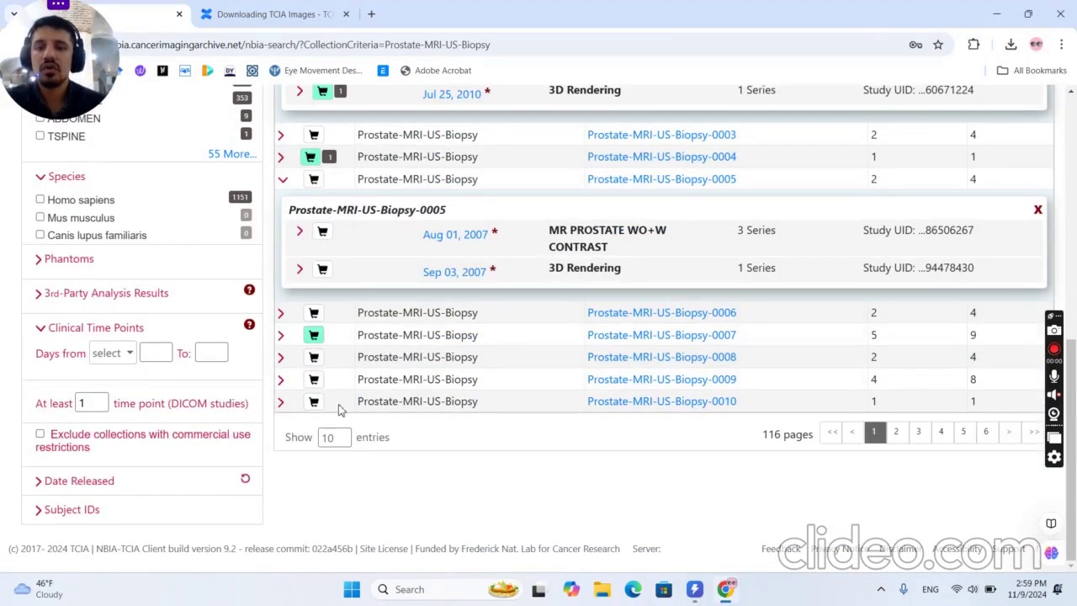
{"action": "scroll", "coordinate": [337, 404], "scroll_direction": "up", "scroll_amount": 6}
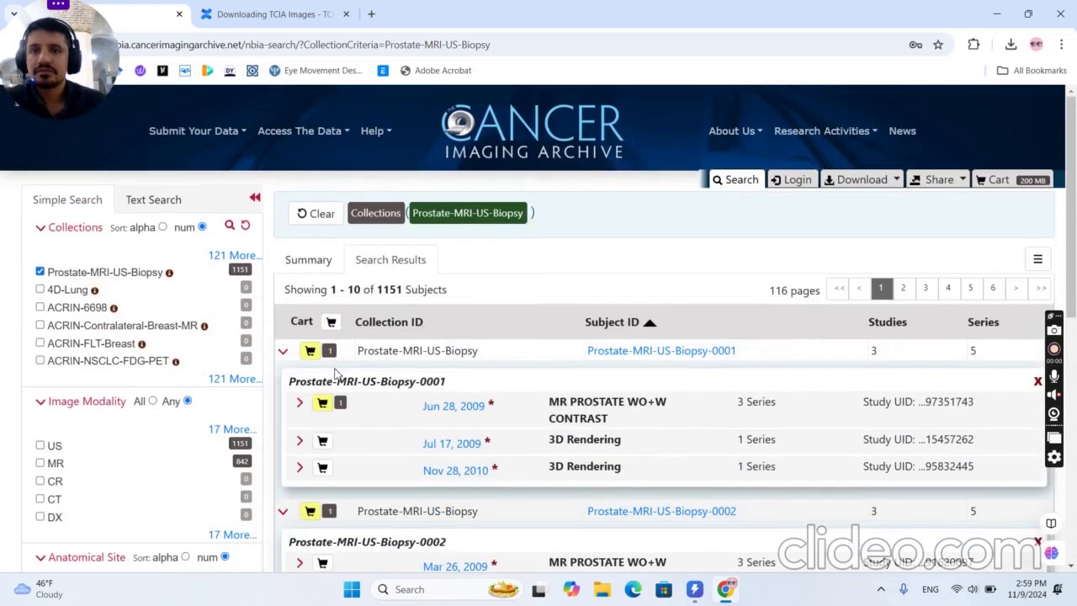
Download the 200 MB cart's .tcia manifest and open it from the browser downloads.
{"action": "left_click", "coordinate": [863, 180]}
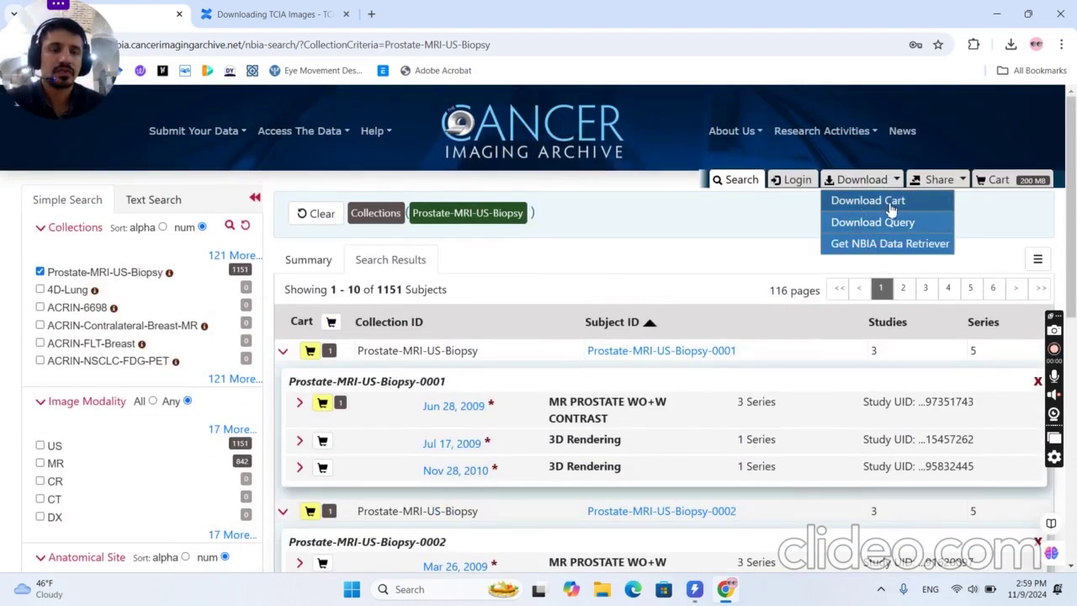
{"action": "left_click", "coordinate": [890, 206]}
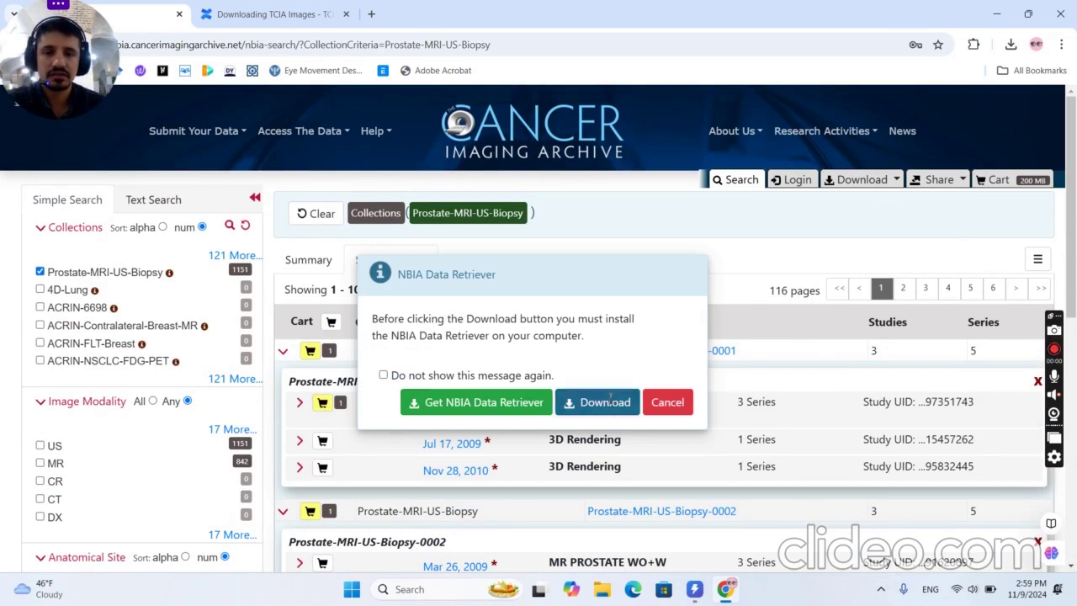
{"action": "left_click", "coordinate": [611, 402]}
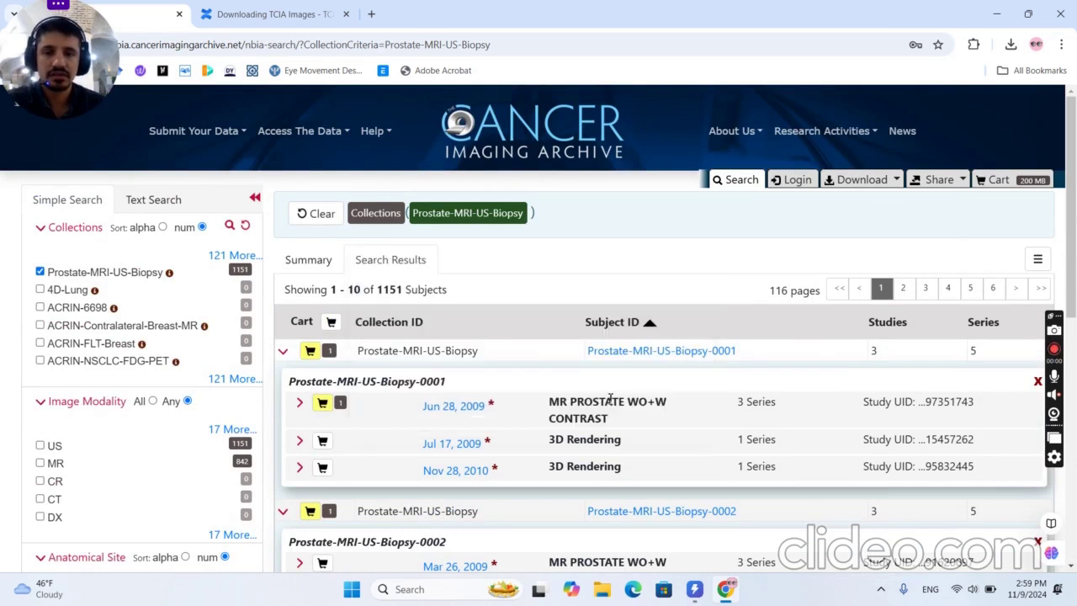
{"action": "left_click", "coordinate": [1010, 43]}
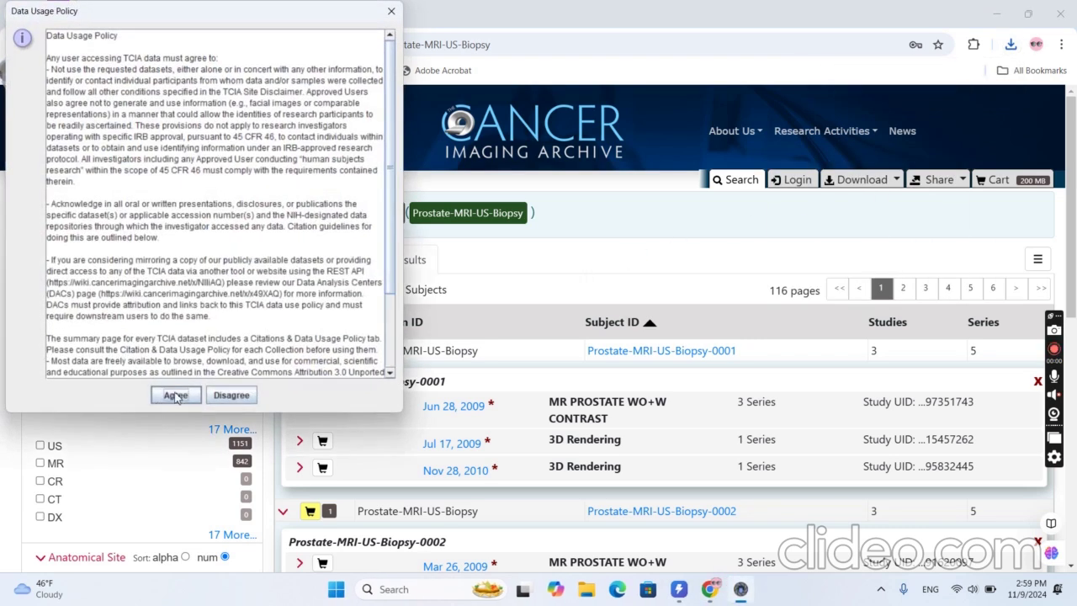
Accept the data usage policy, start downloading the 12 series, then pause and close the retriever.
{"action": "left_click", "coordinate": [181, 394]}
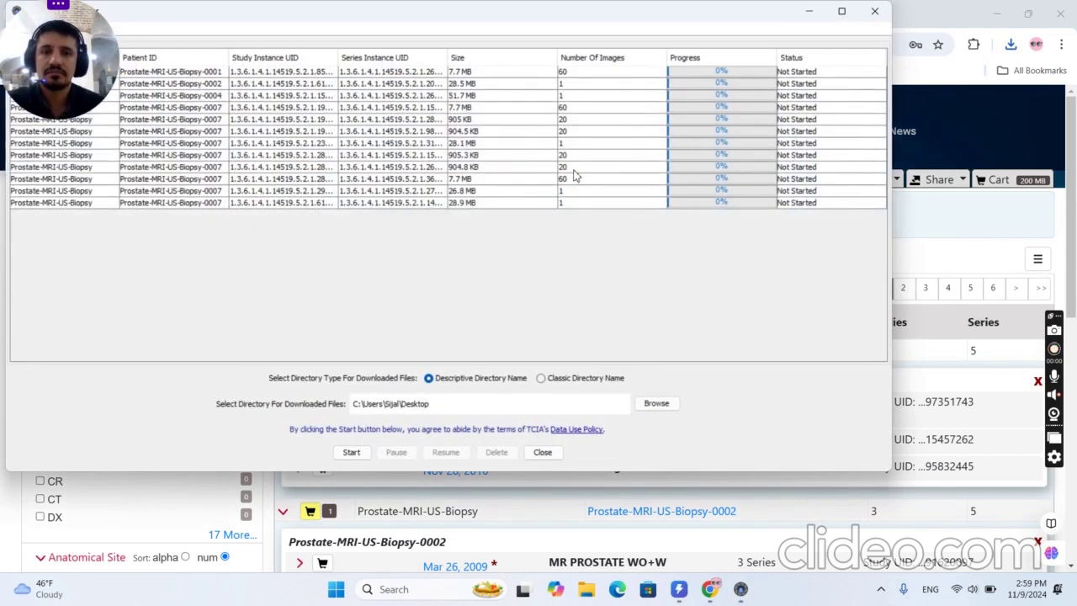
{"action": "left_click", "coordinate": [351, 452]}
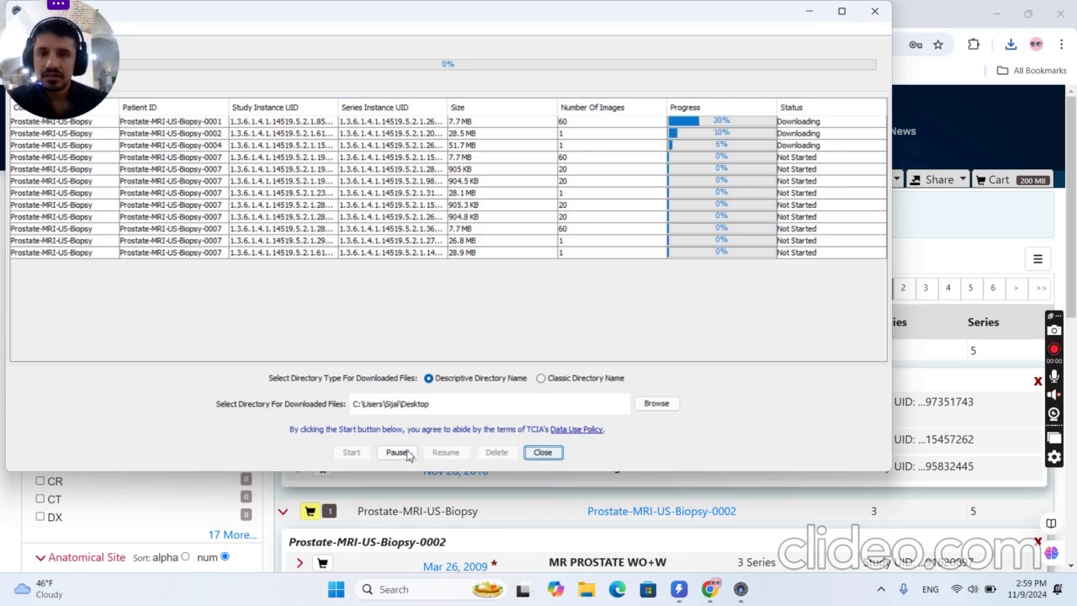
{"action": "left_click", "coordinate": [405, 452]}
{"action": "left_click", "coordinate": [549, 453]}
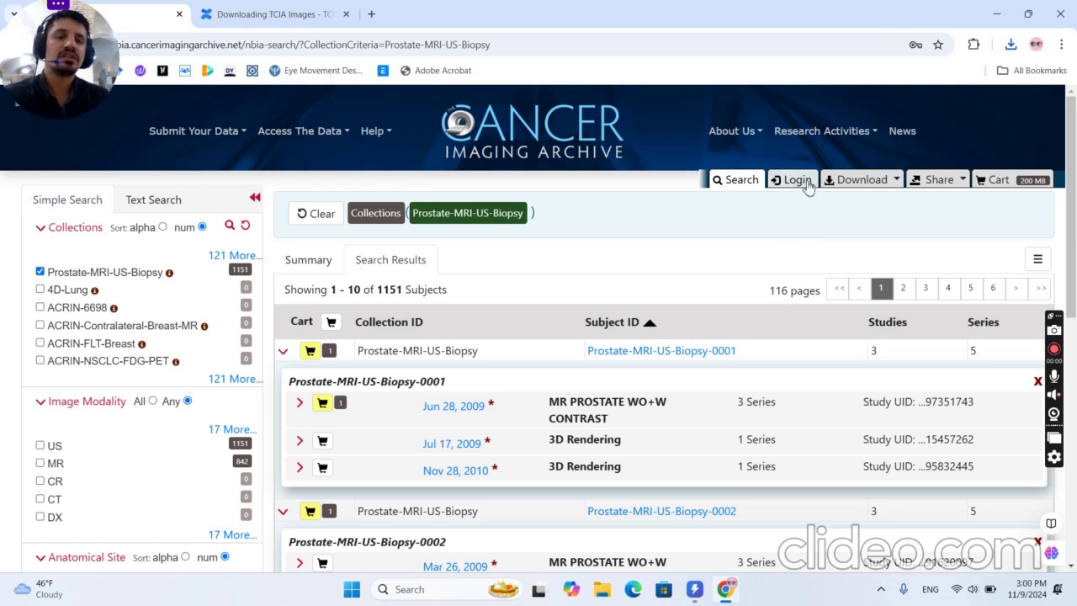
Open the TCIA login form, continuing past the warning that the cart will be lost.
{"action": "left_click", "coordinate": [799, 180]}
{"action": "left_click", "coordinate": [574, 418]}
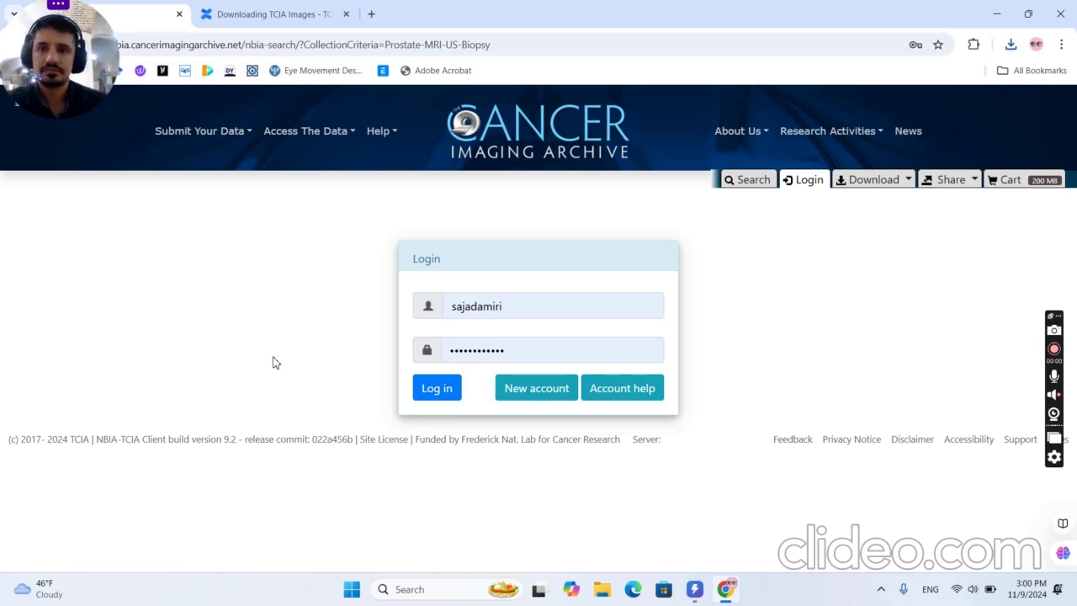
{"action": "left_click", "coordinate": [66, 62]}
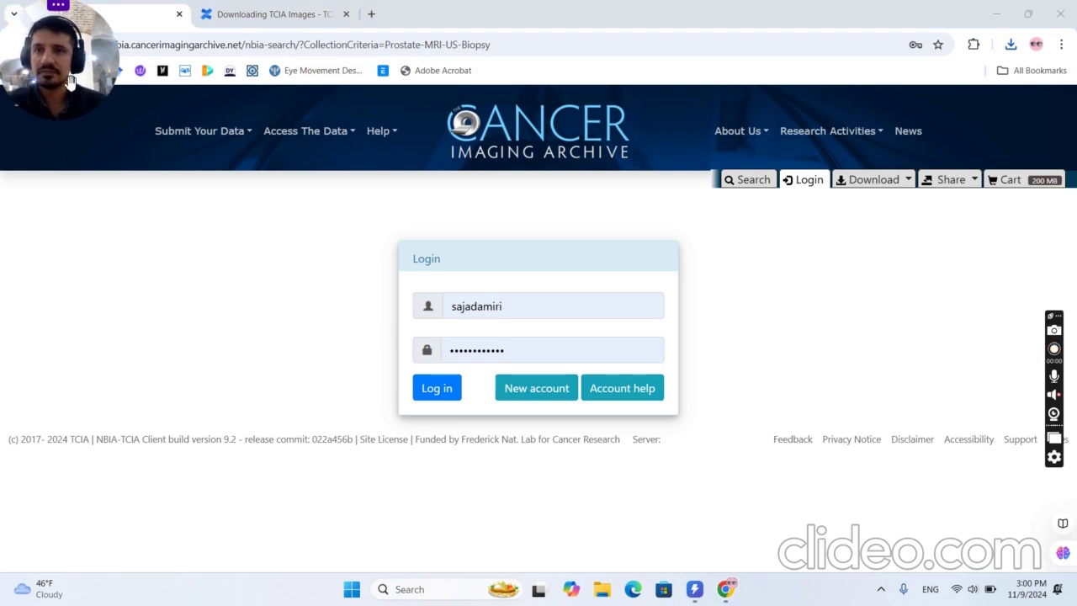